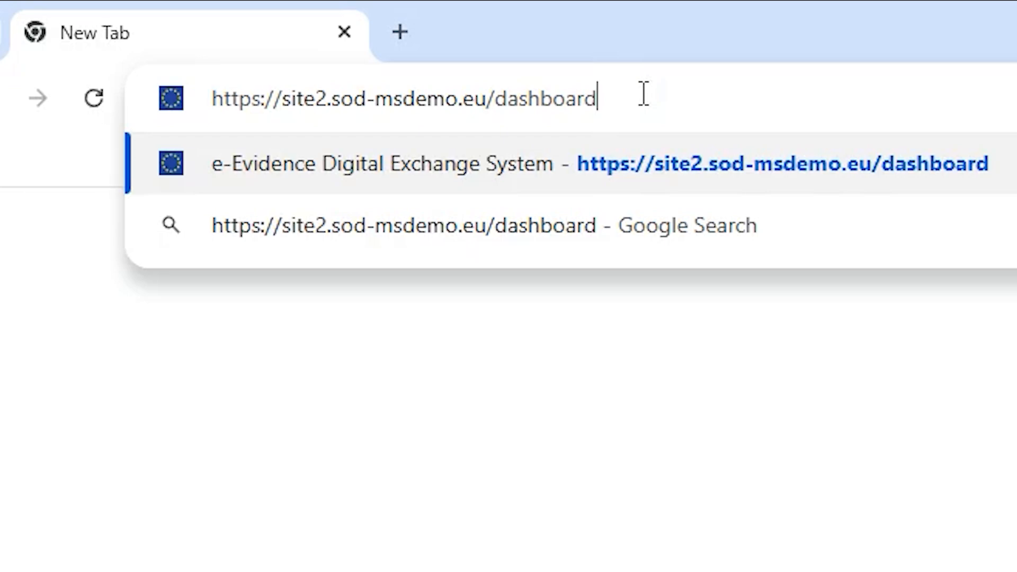
- Open the e-Evidence dashboard address and sign in with the account username and password
key("Return")
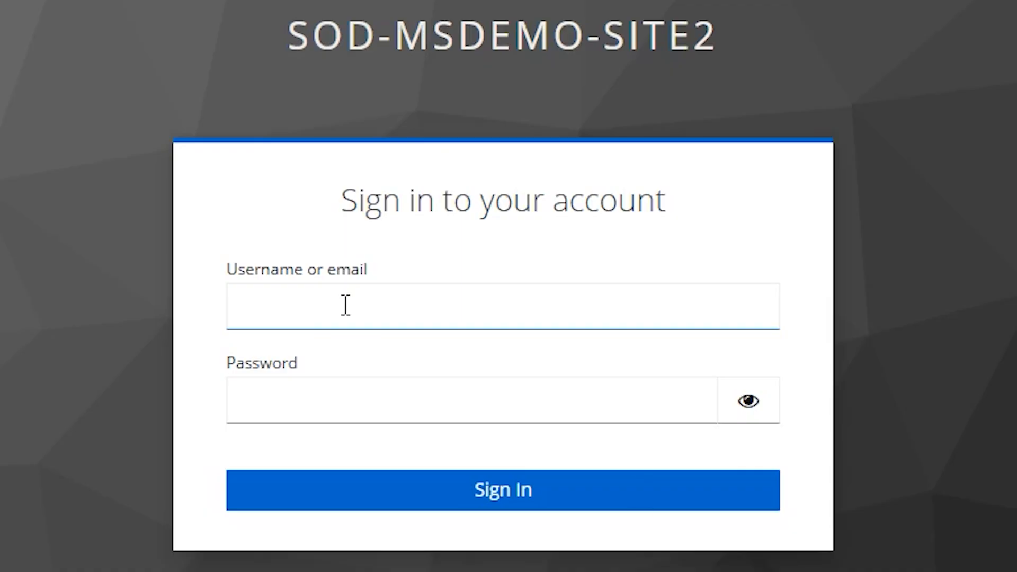
left_click(345, 305)
left_click(430, 395)
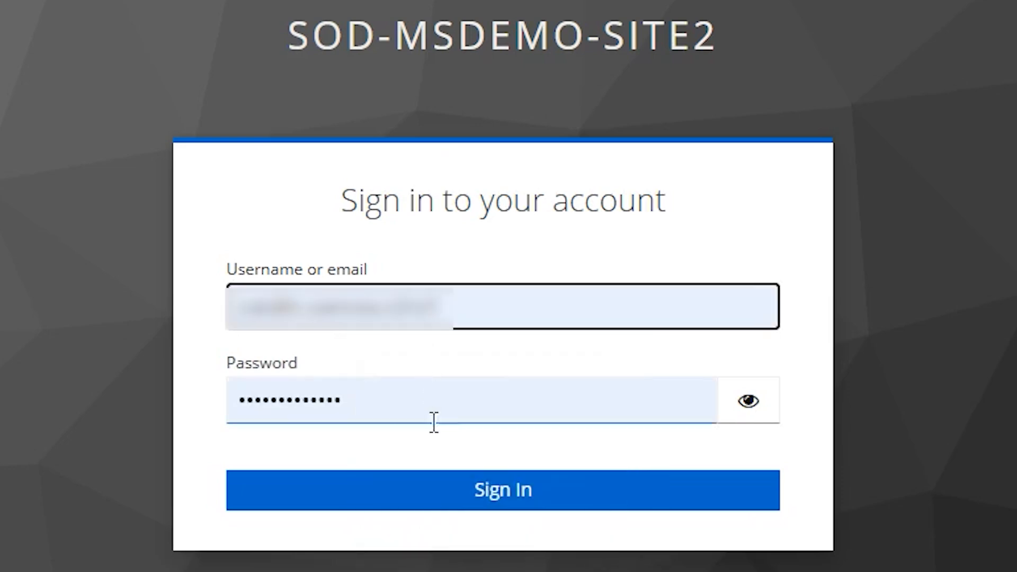
left_click(453, 498)
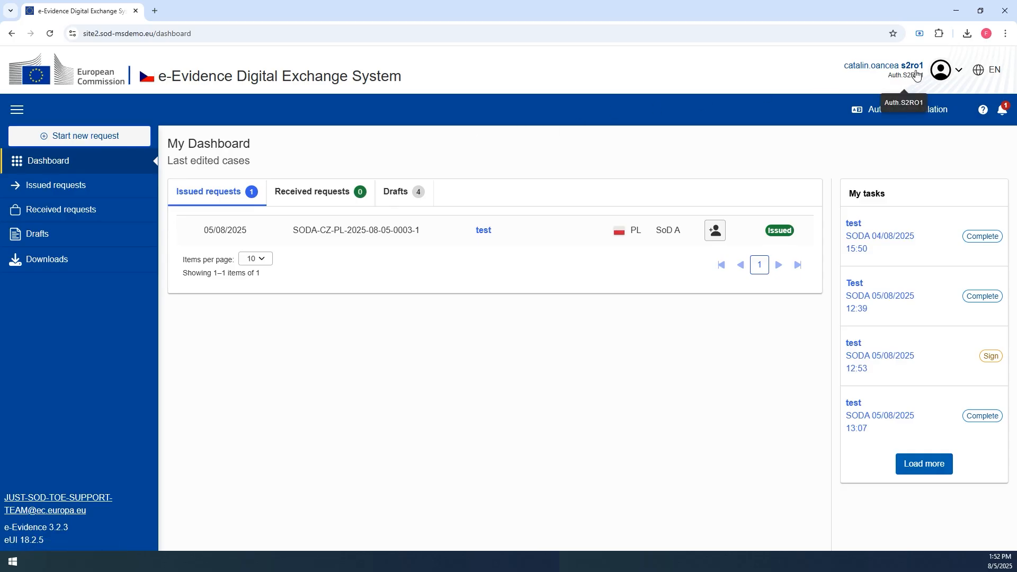
- Open the user details dialog, close it, and open the account menu to review the user information
left_click(916, 75)
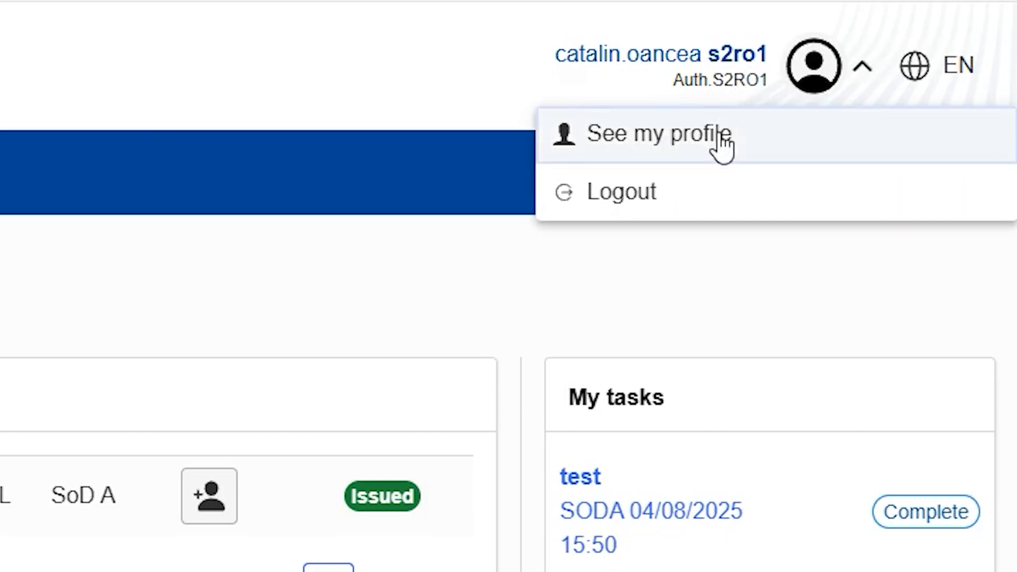
left_click(721, 138)
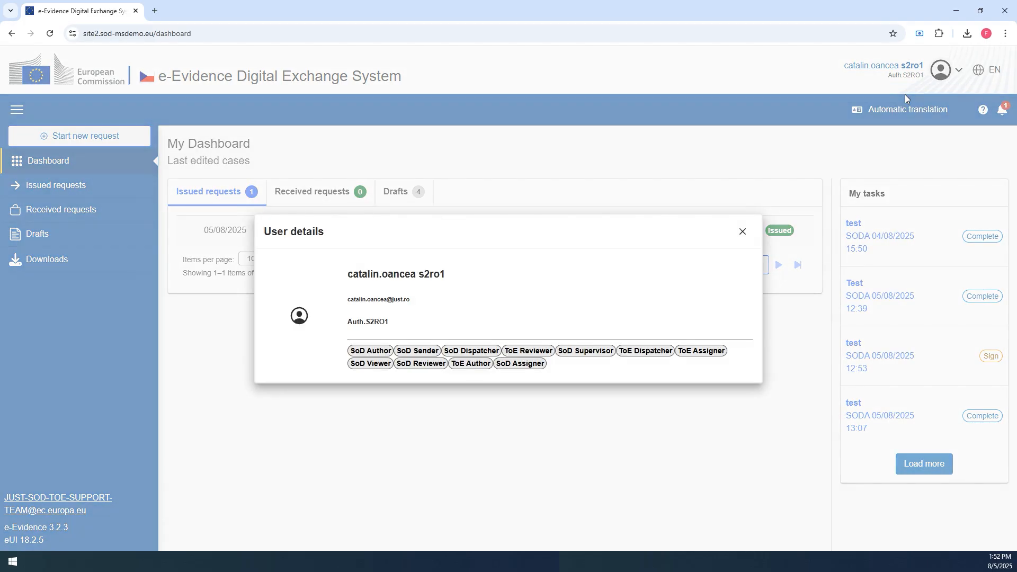
left_click(741, 233)
left_click(940, 69)
left_click(889, 116)
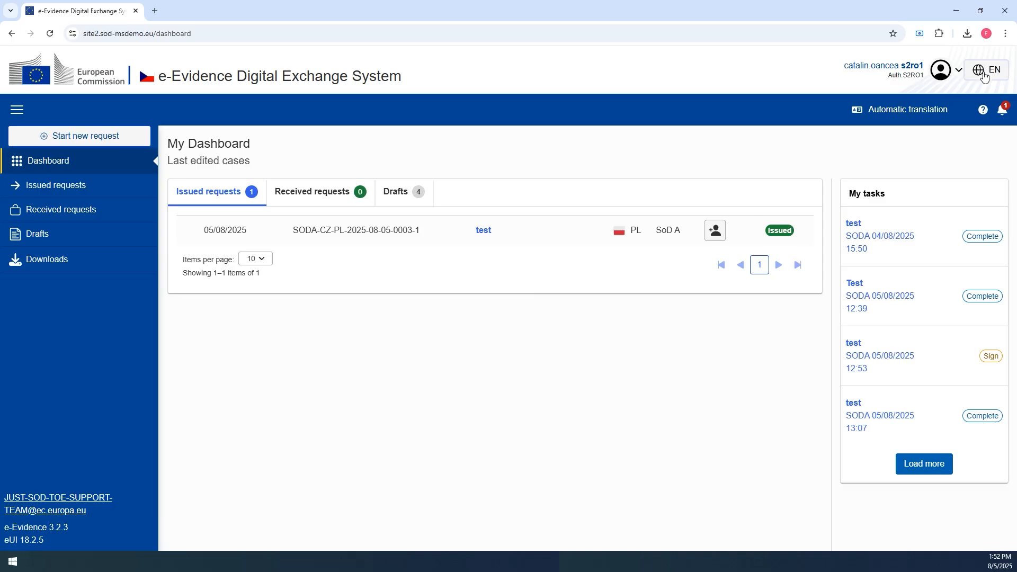
- Switch the interface language to polski (pl) and back to English (en)
left_click(979, 72)
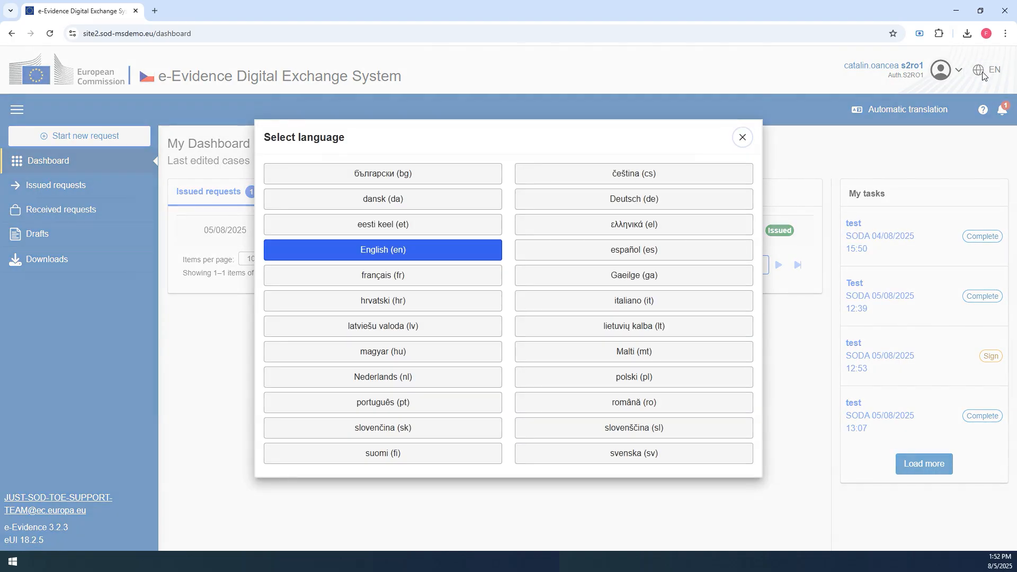
left_click(640, 380)
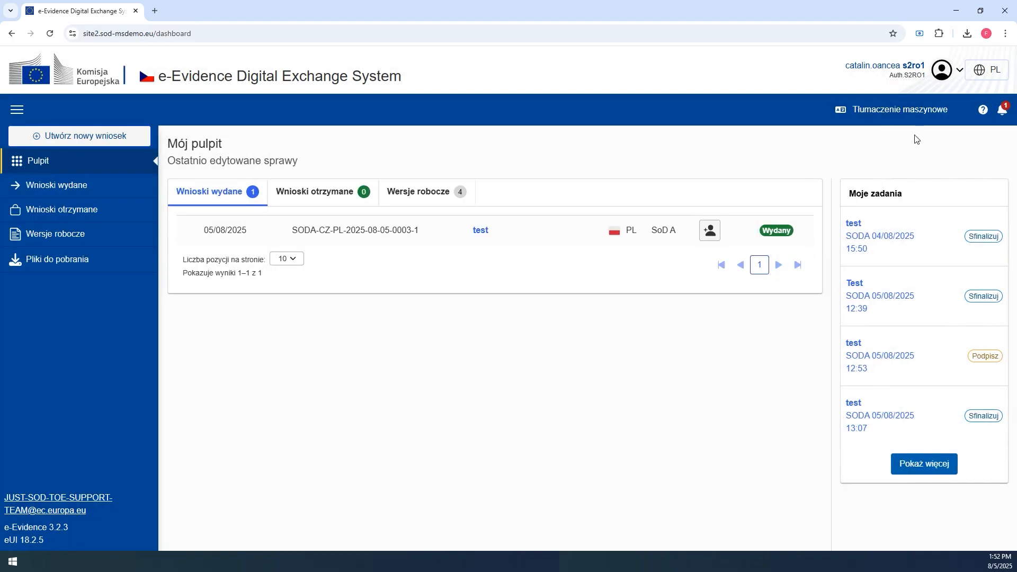
left_click(993, 77)
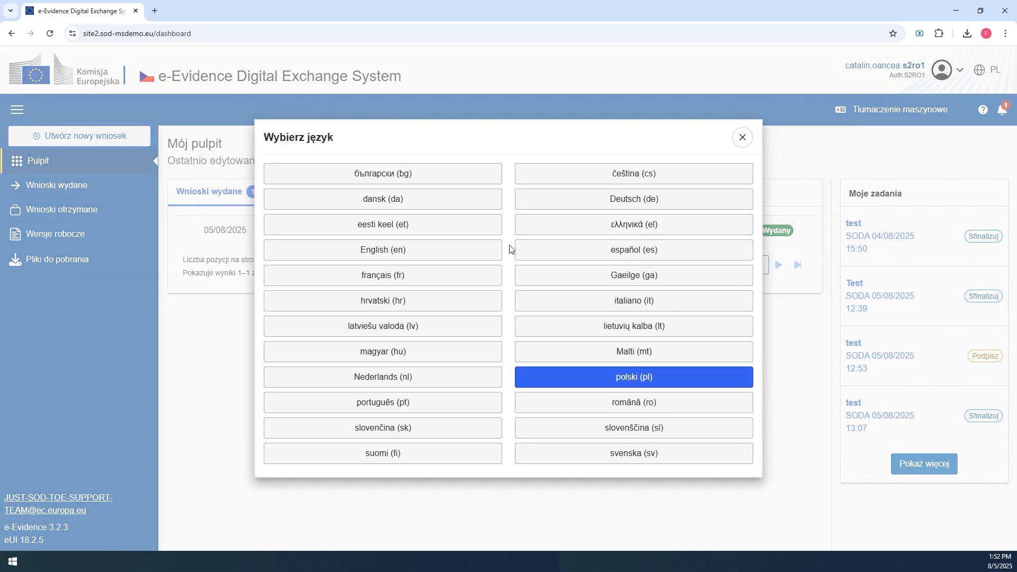
left_click(444, 254)
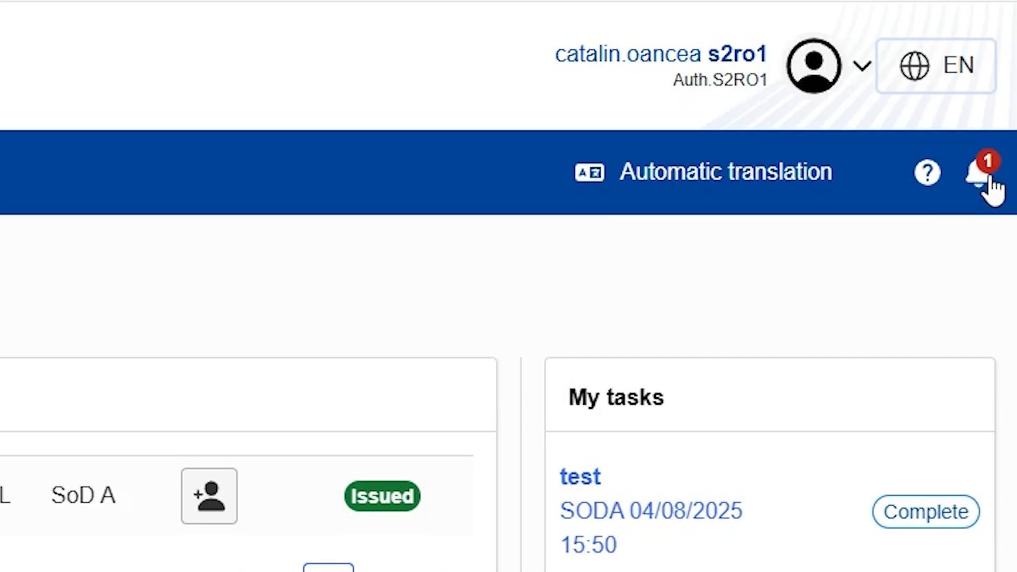
- Open the notifications panel and open the case from the test notification
left_click(1005, 112)
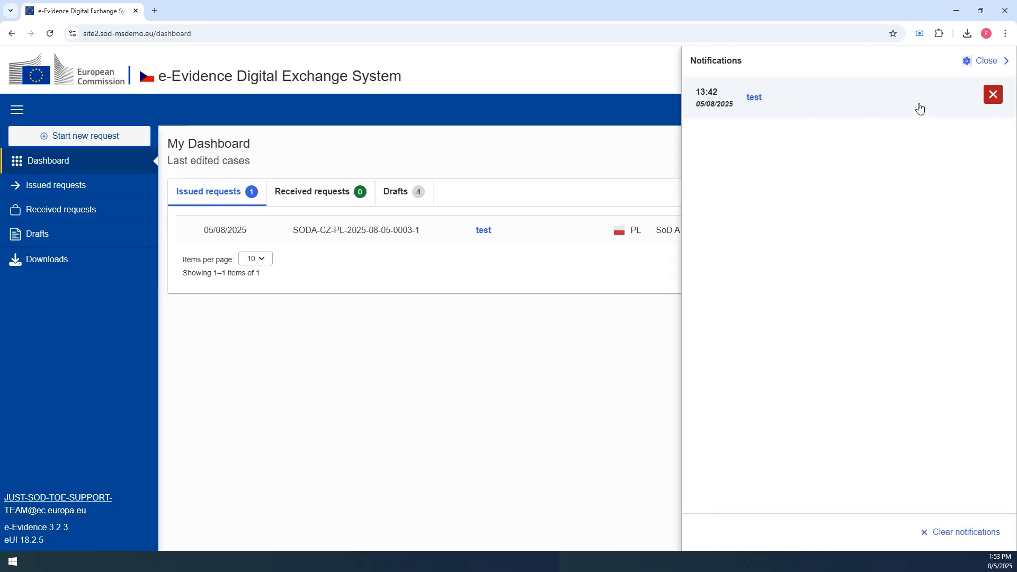
left_click(754, 98)
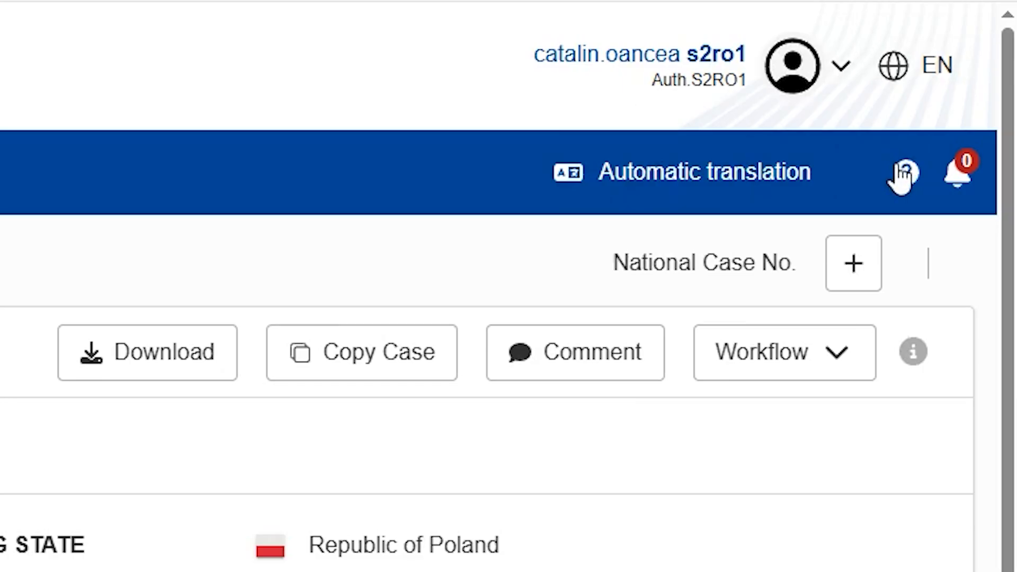
- Open the contact support help and its support e-mail link, closing the new message window it opens
left_click(973, 110)
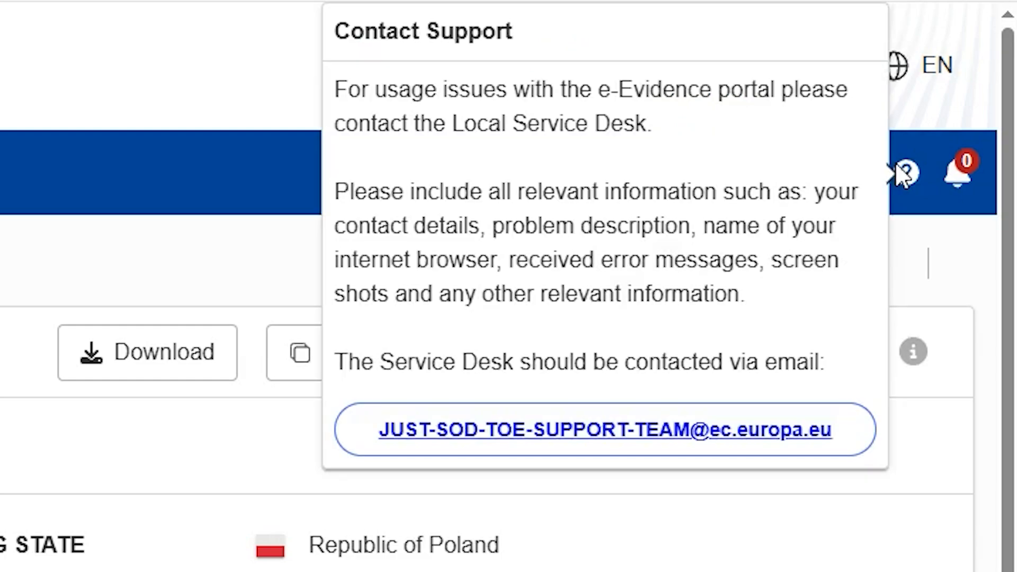
left_click(529, 430)
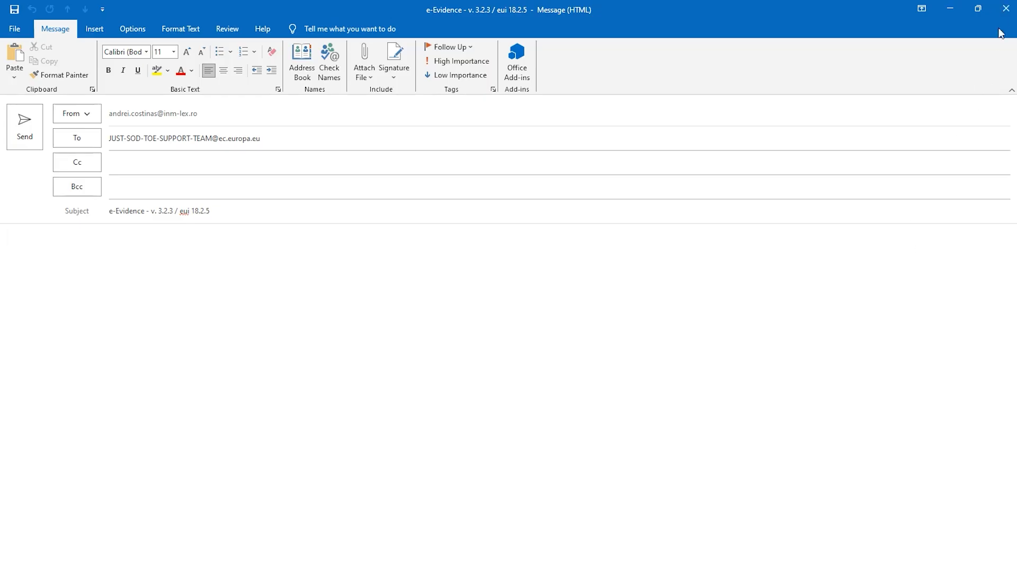
left_click(1004, 12)
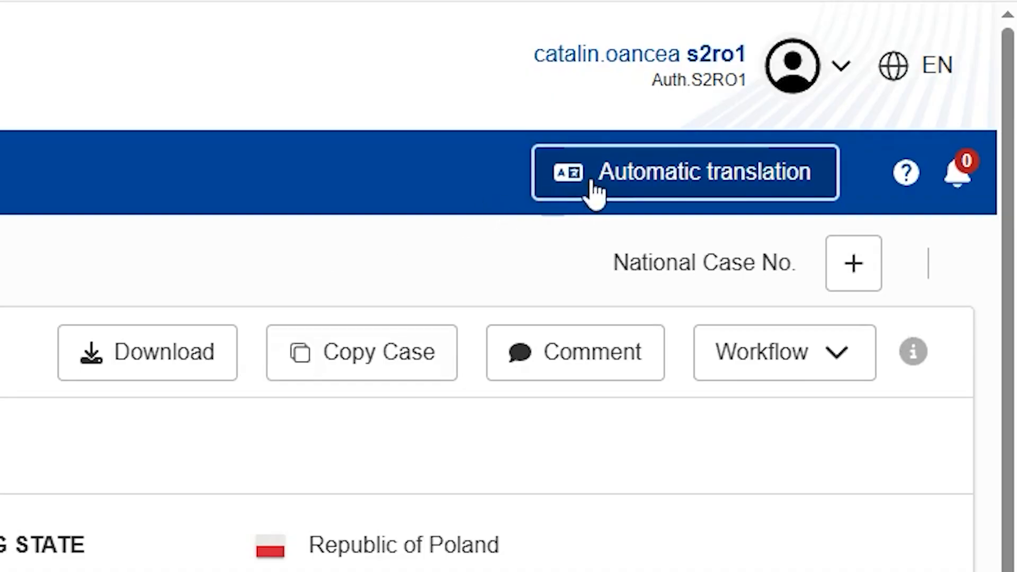
- Open Automatic translation, set the source language to English (en) and the target to português (pt), and try to translate
left_click(851, 117)
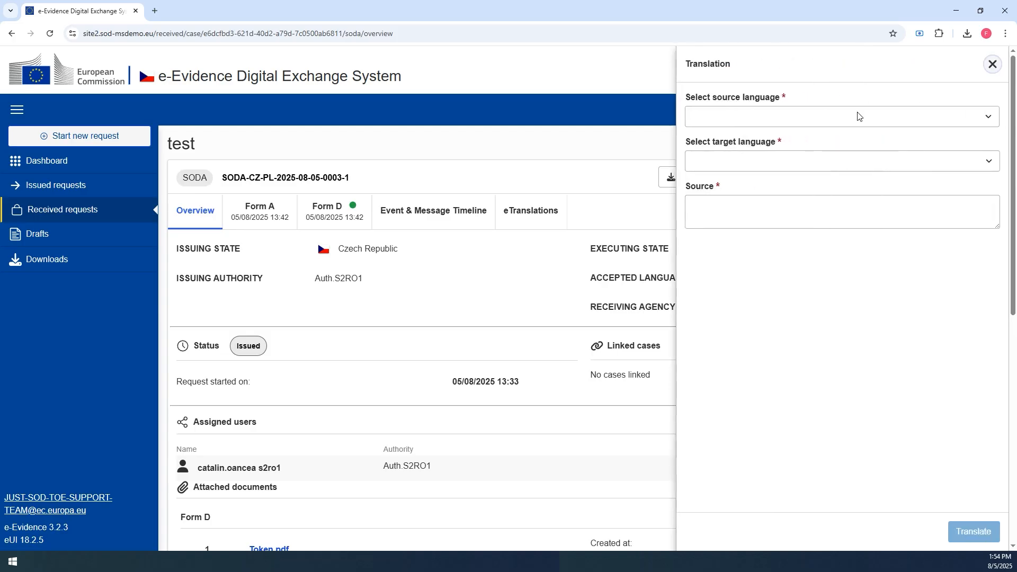
left_click(819, 117)
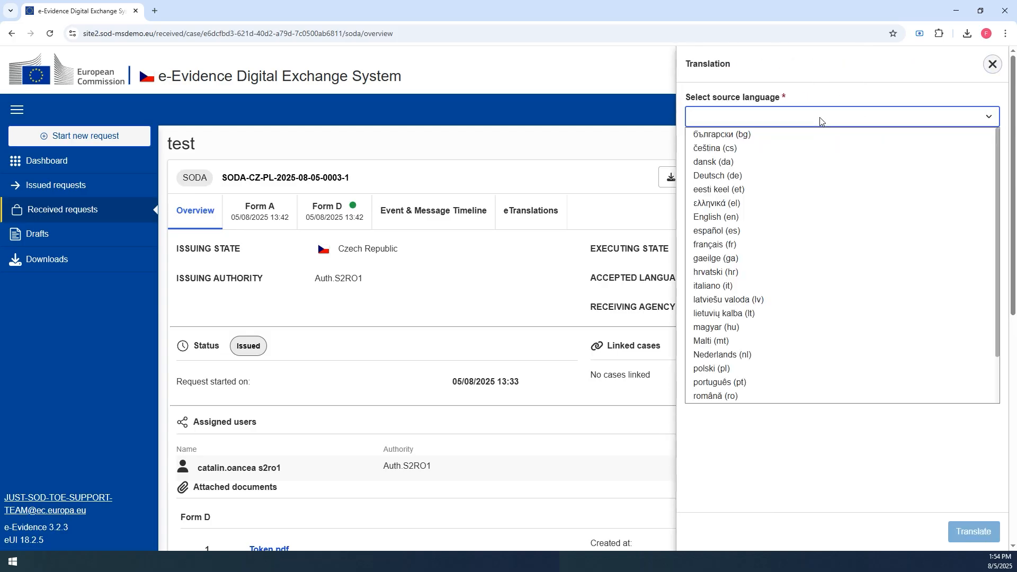
left_click(738, 217)
left_click(744, 163)
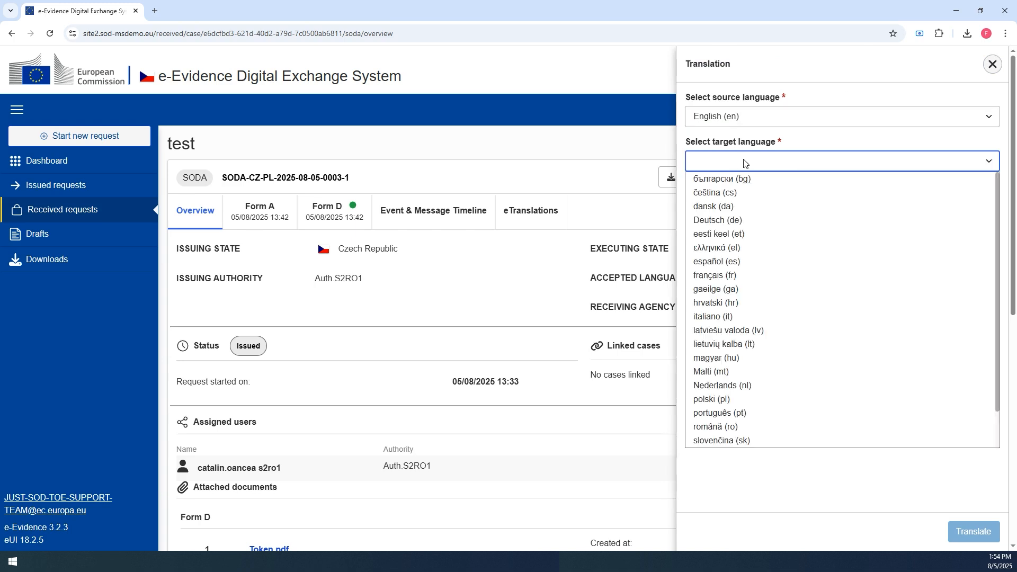
left_click(733, 413)
left_click(969, 532)
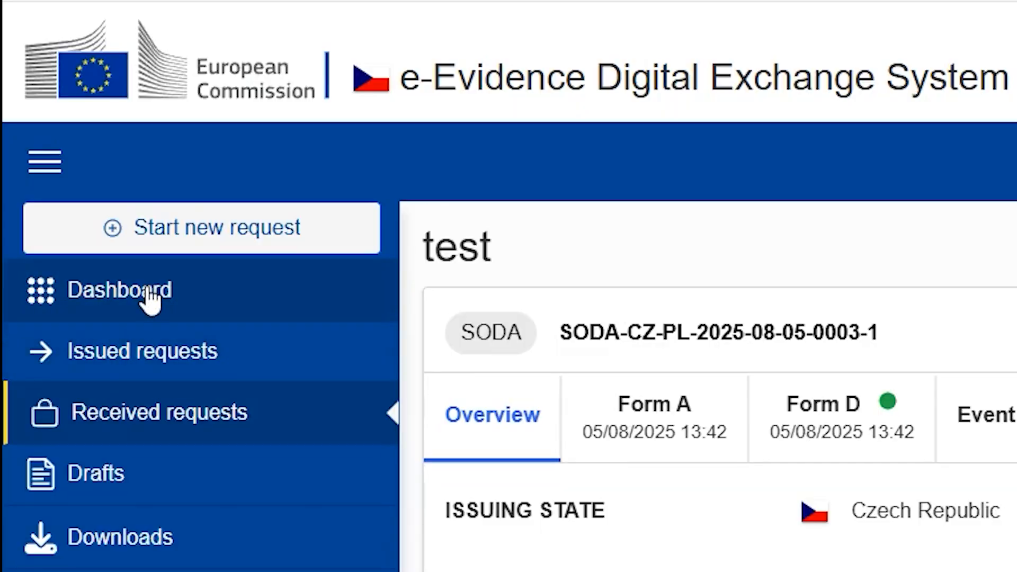
- Go to the Dashboard and collapse and expand the side menu
left_click(148, 296)
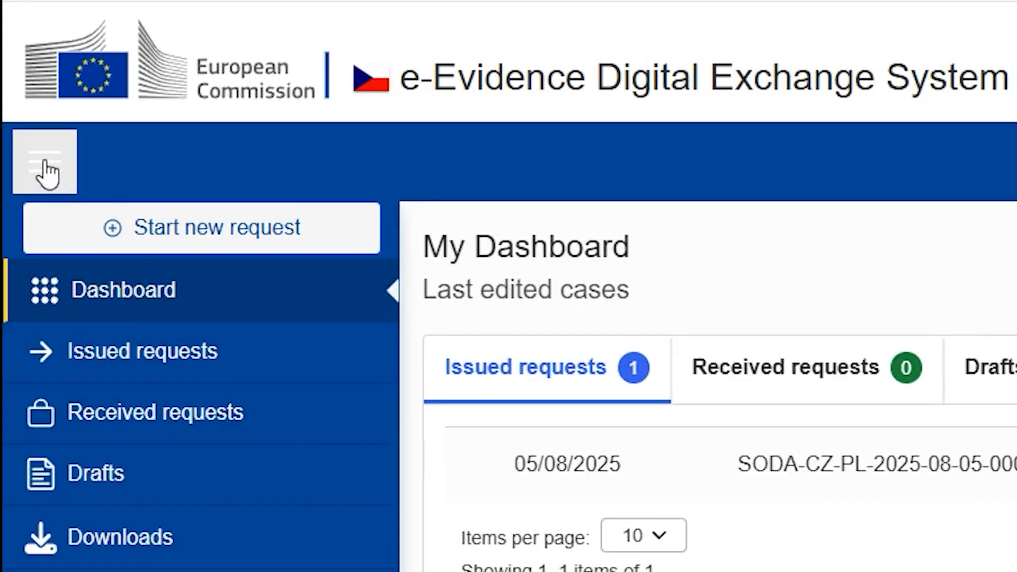
left_click(46, 170)
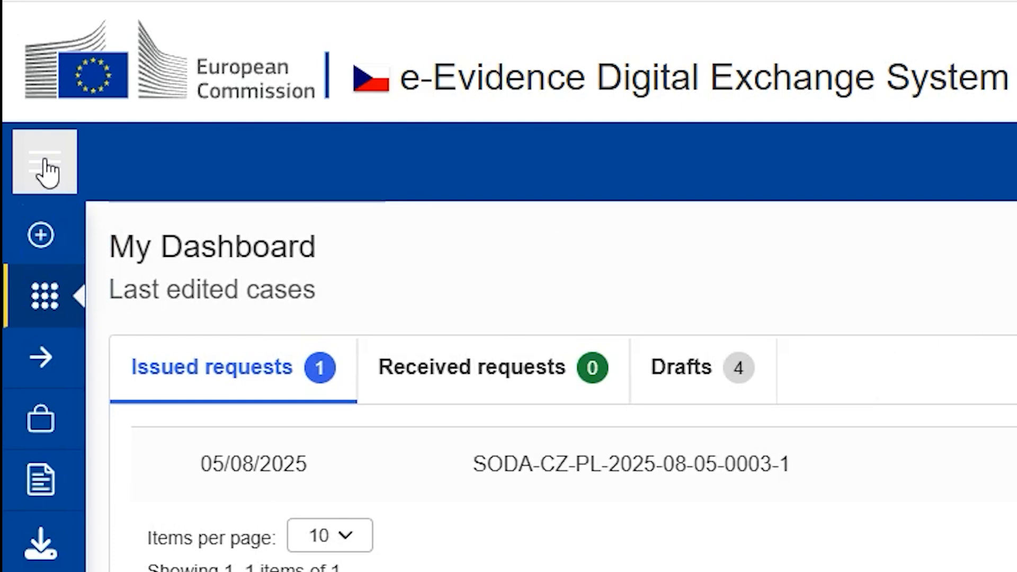
left_click(47, 172)
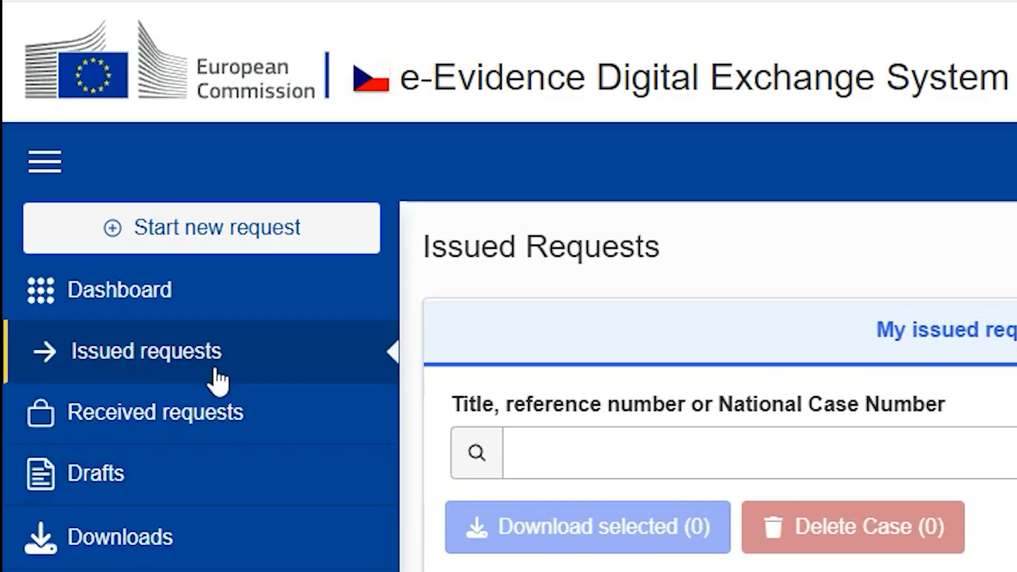
- Browse the Received requests and Drafts lists and the Deadlines view of Issued requests
left_click(198, 422)
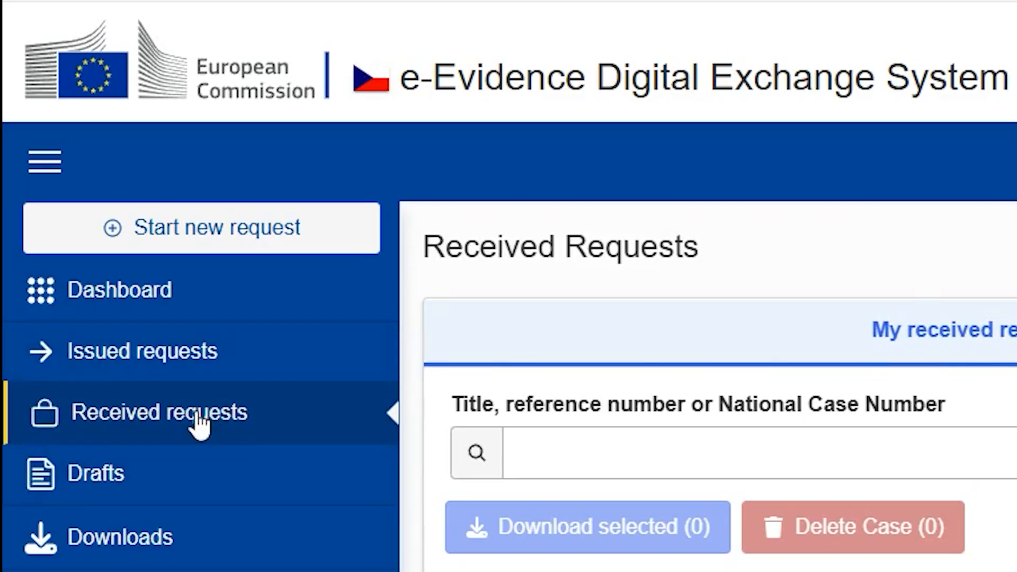
left_click(171, 482)
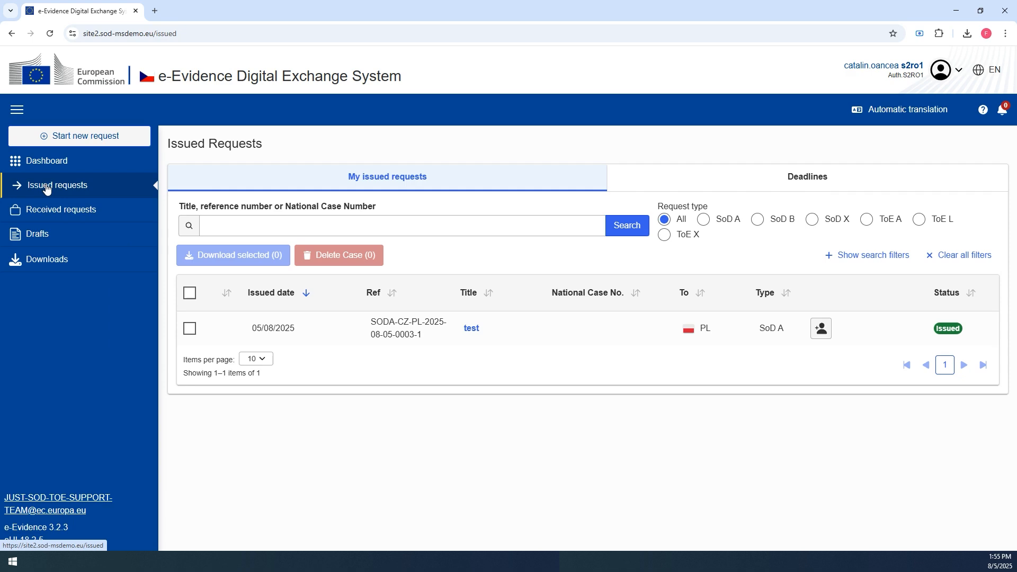
left_click(752, 184)
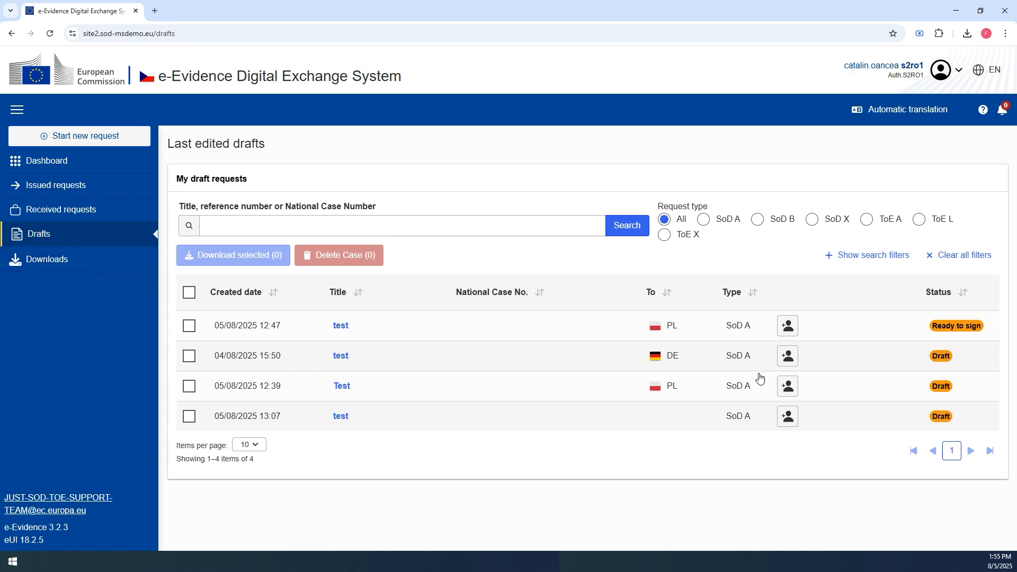
- Open the draft case addressed to Germany and view its Form A
left_click(947, 357)
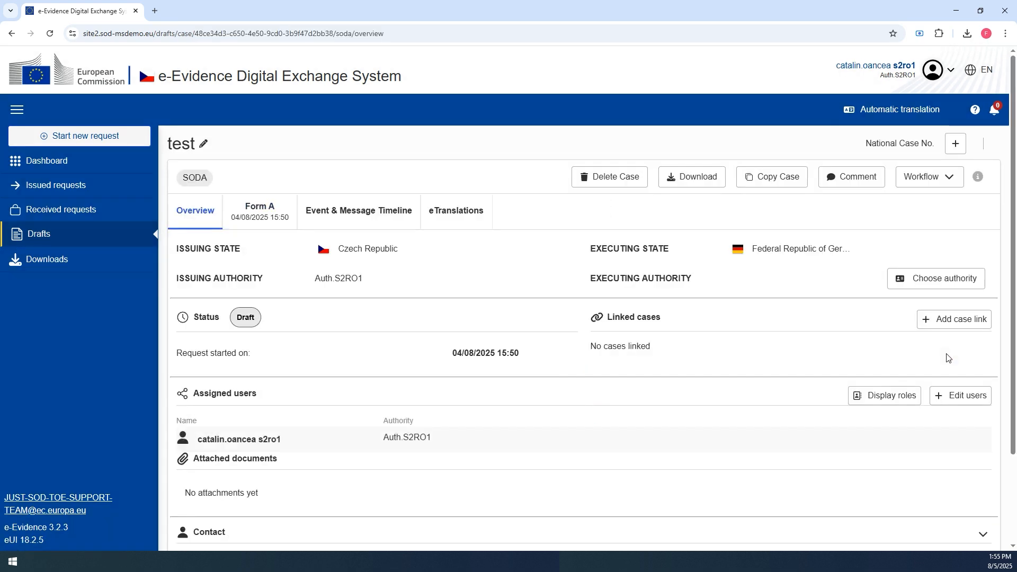
left_click(266, 218)
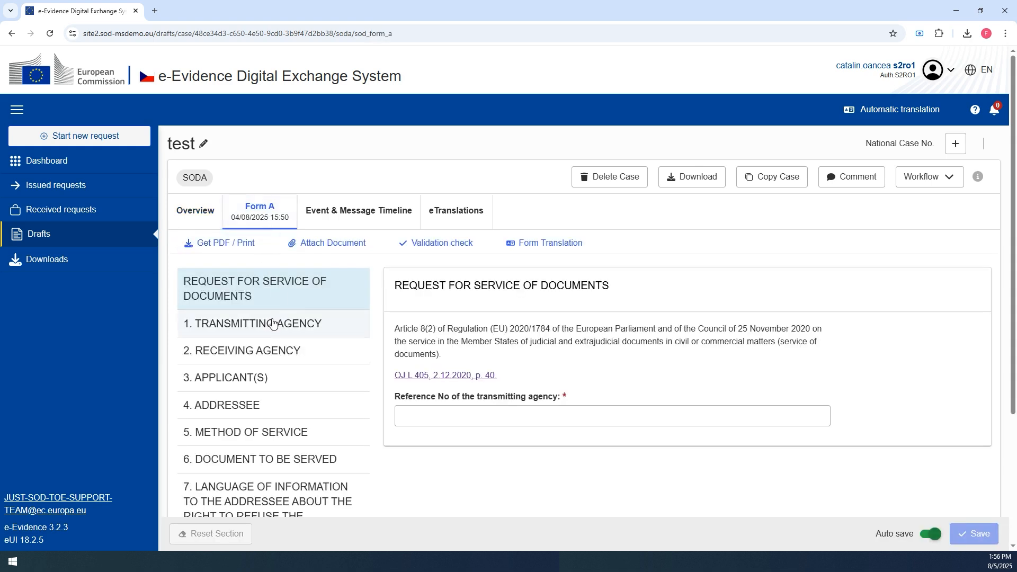
- Browse the Issued requests, Received requests and Drafts lists from the side menu
left_click(72, 190)
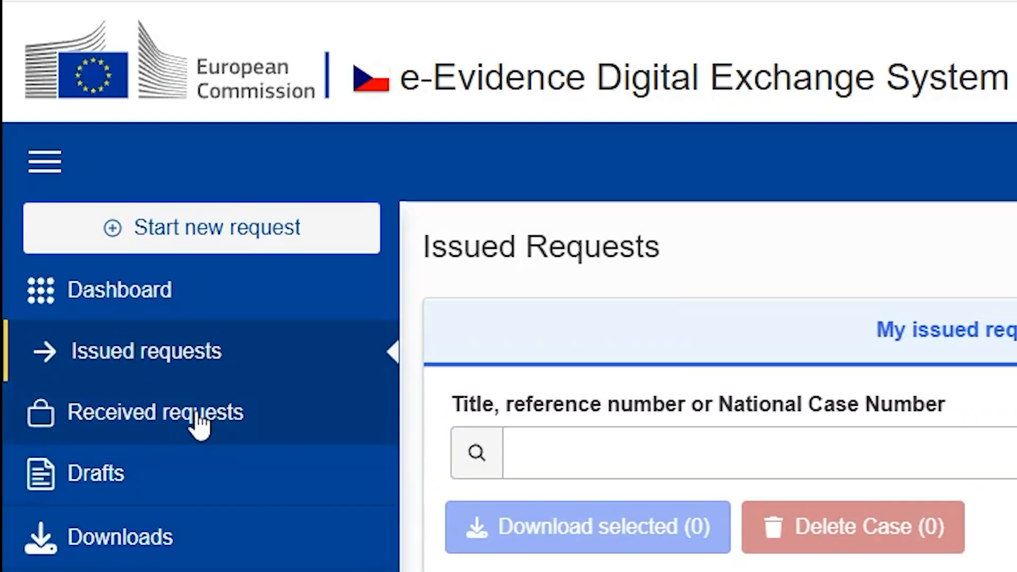
left_click(77, 210)
left_click(169, 479)
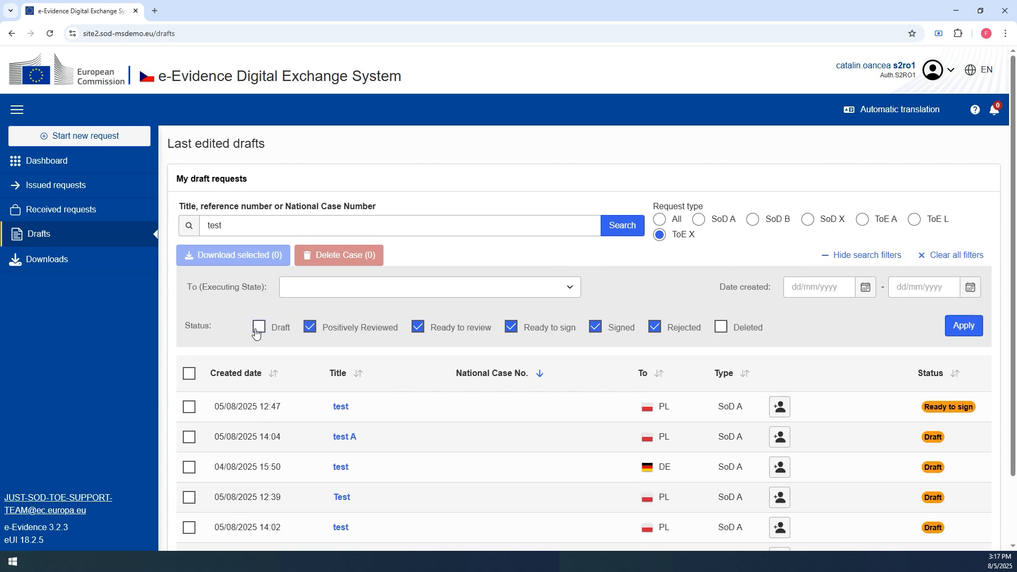
- Examine the draft search filters: the executing state list and the date created calendar
left_click(558, 291)
scroll(505, 215, "down", 3)
scroll(513, 227, "up", 3)
left_click(557, 288)
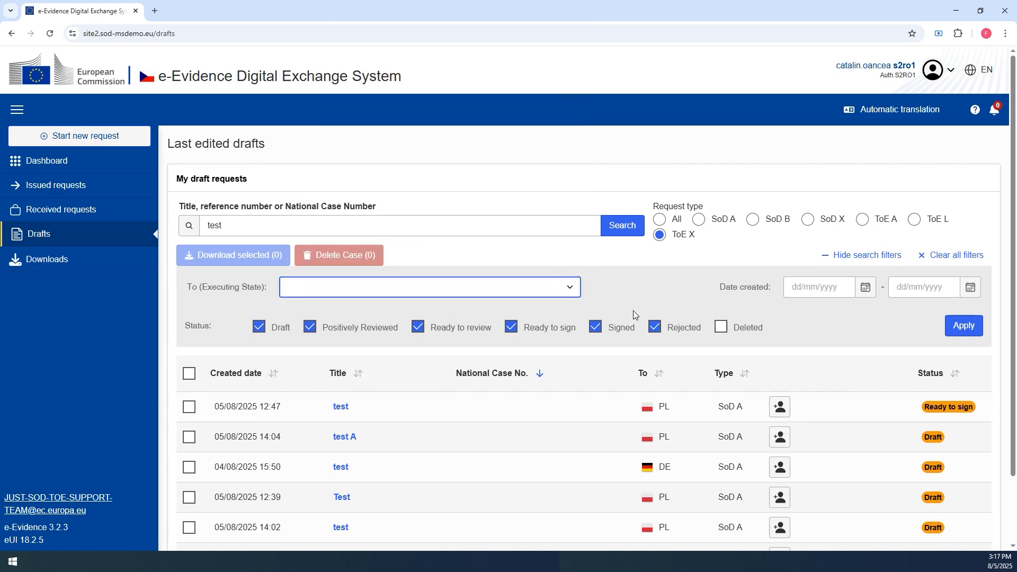
left_click(867, 288)
left_click(866, 288)
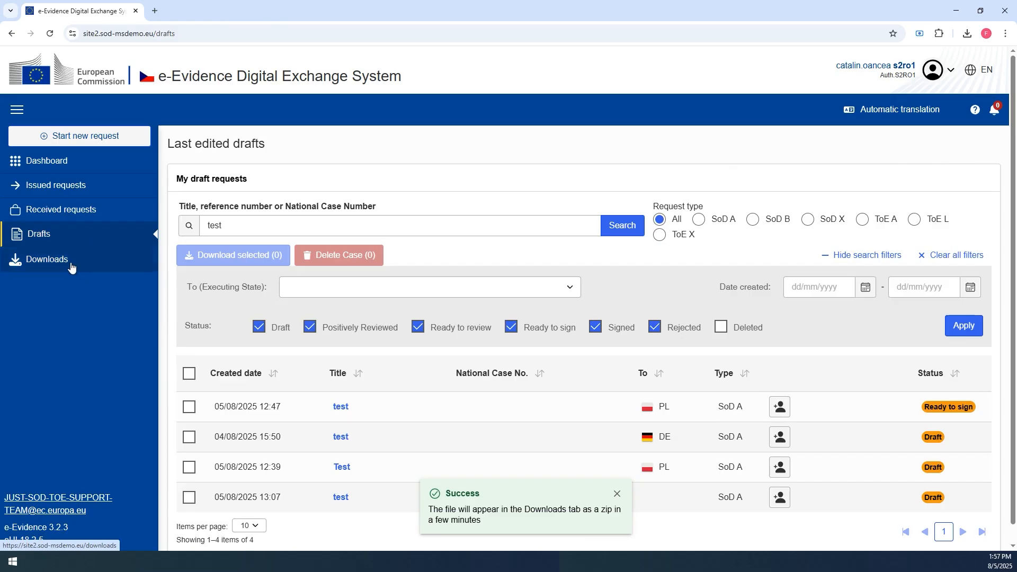
- Open the Downloads list and the footer support e-mail link
left_click(69, 265)
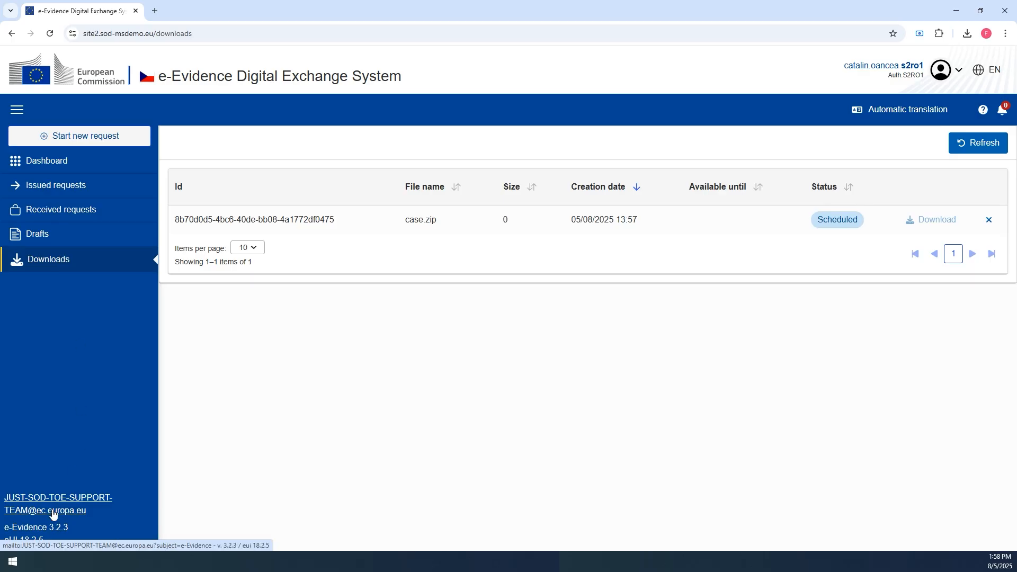
left_click(53, 511)
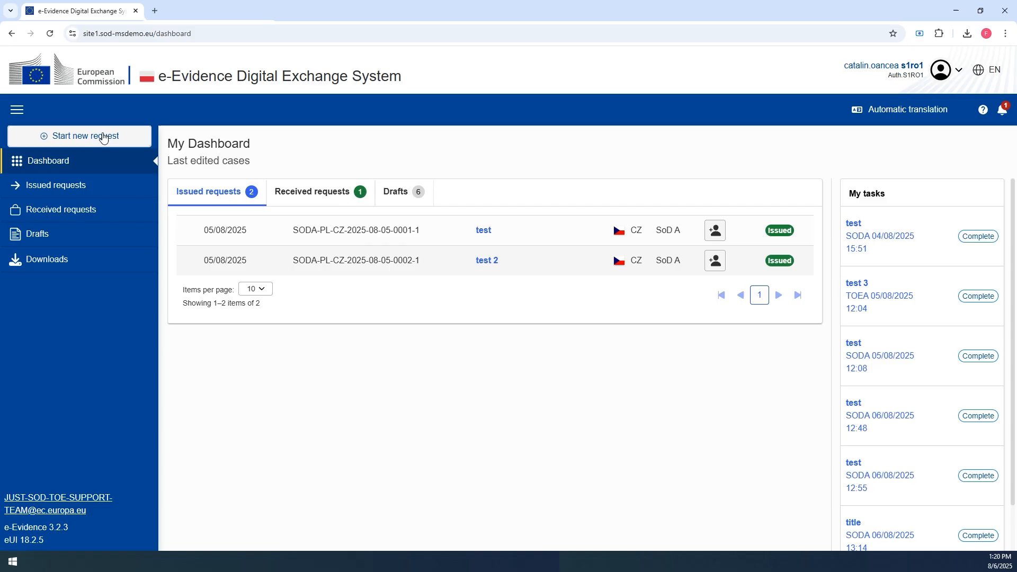
- Start a new request and open the Type of Request list
left_click(105, 135)
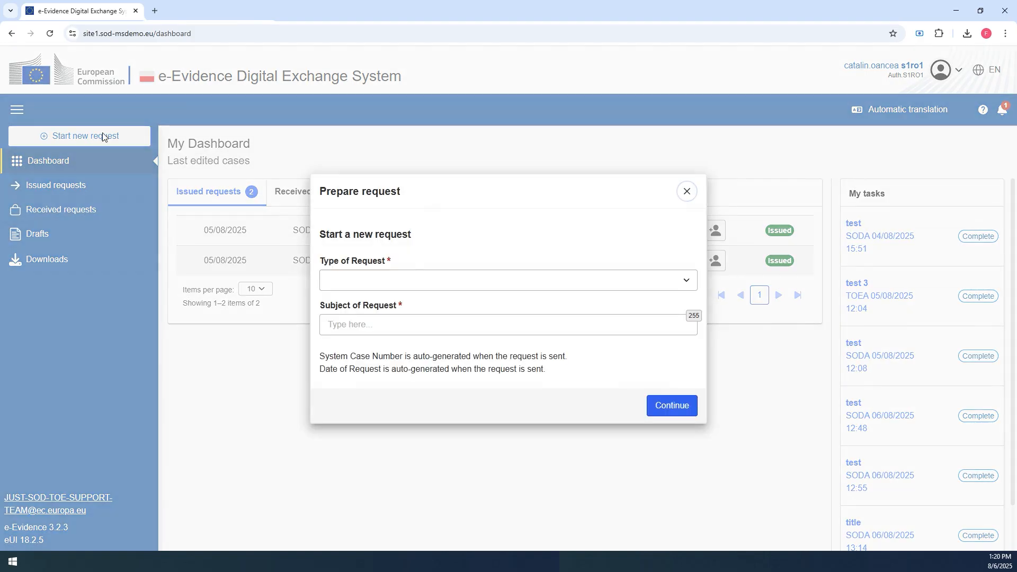
left_click(401, 283)
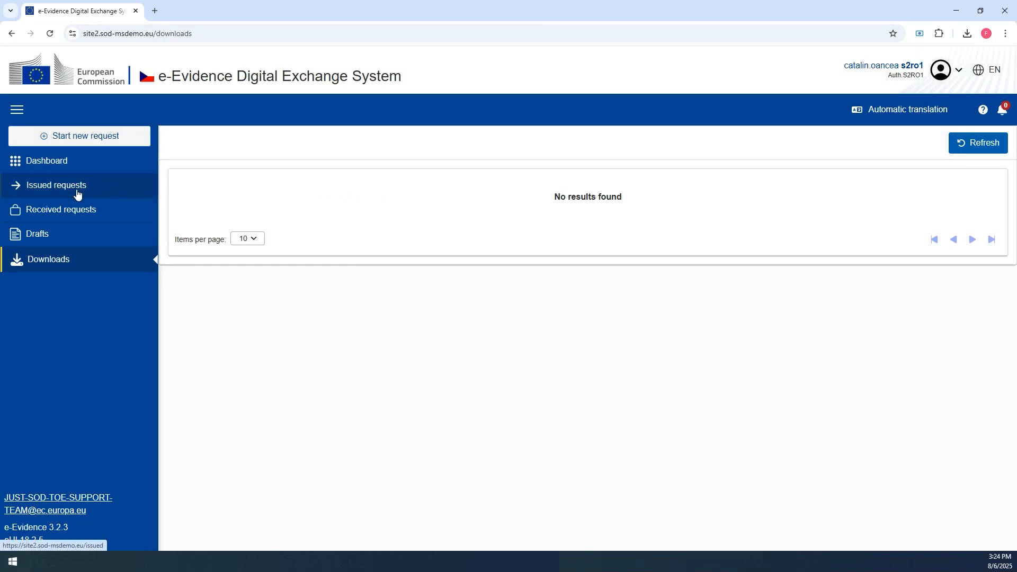
- Open the Issued requests list
left_click(77, 194)
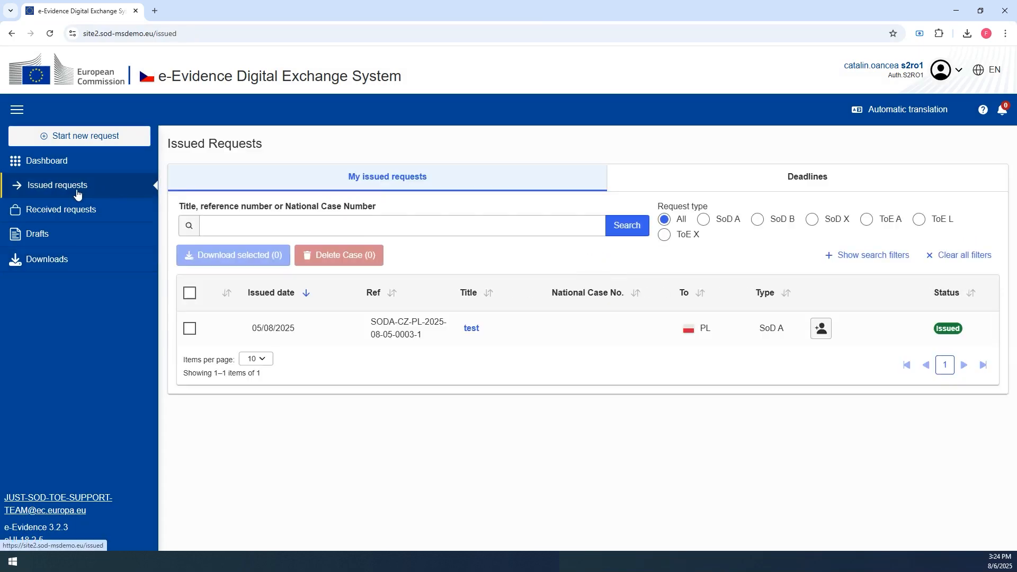
- Open the issued request titled test and scroll through its details
left_click(472, 329)
scroll(472, 333, "down", 6)
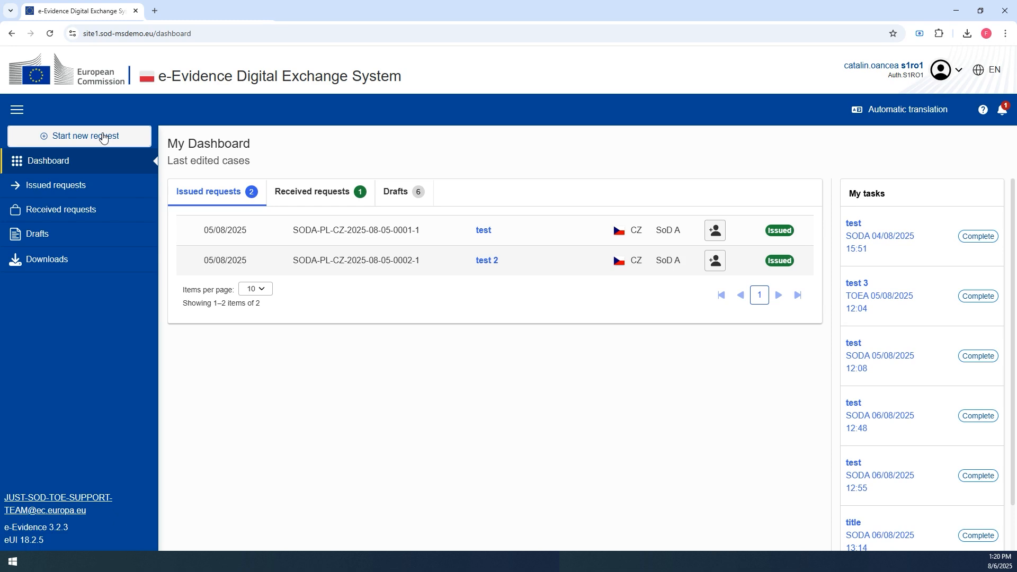
- Start a new SODA Service of documents (Form A) request with the subject title and continue
left_click(103, 136)
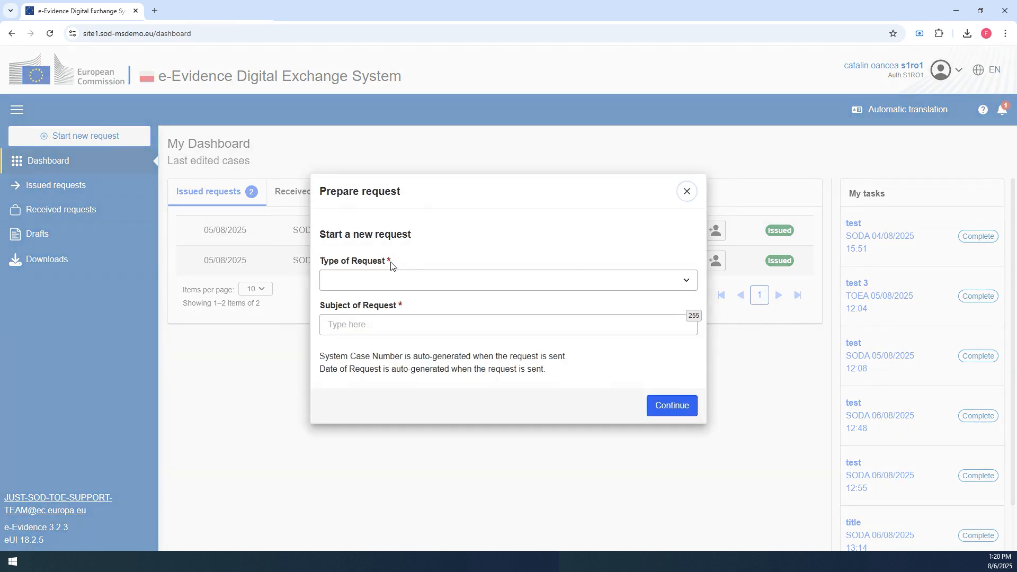
left_click(401, 282)
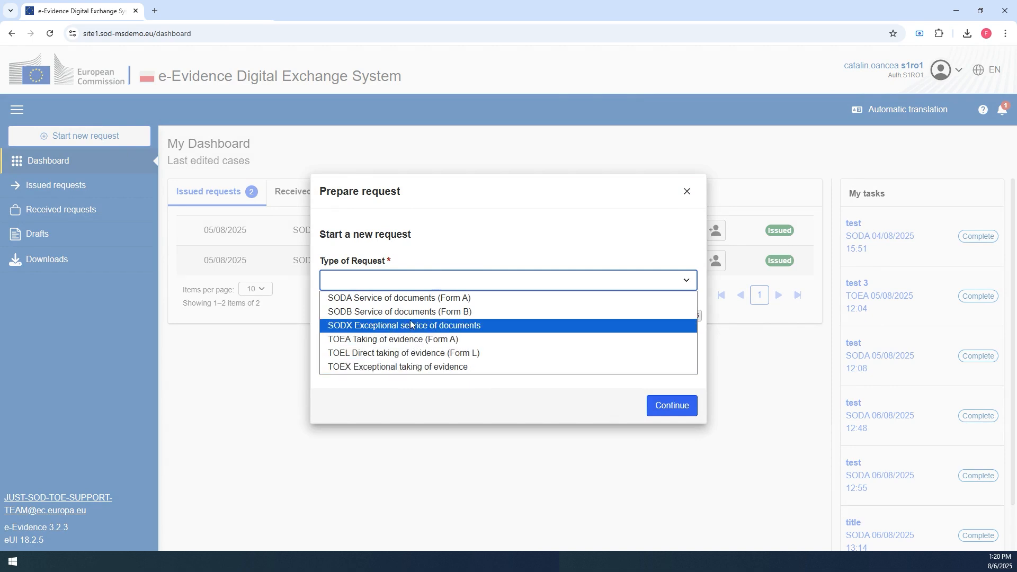
left_click(405, 298)
left_click(394, 326)
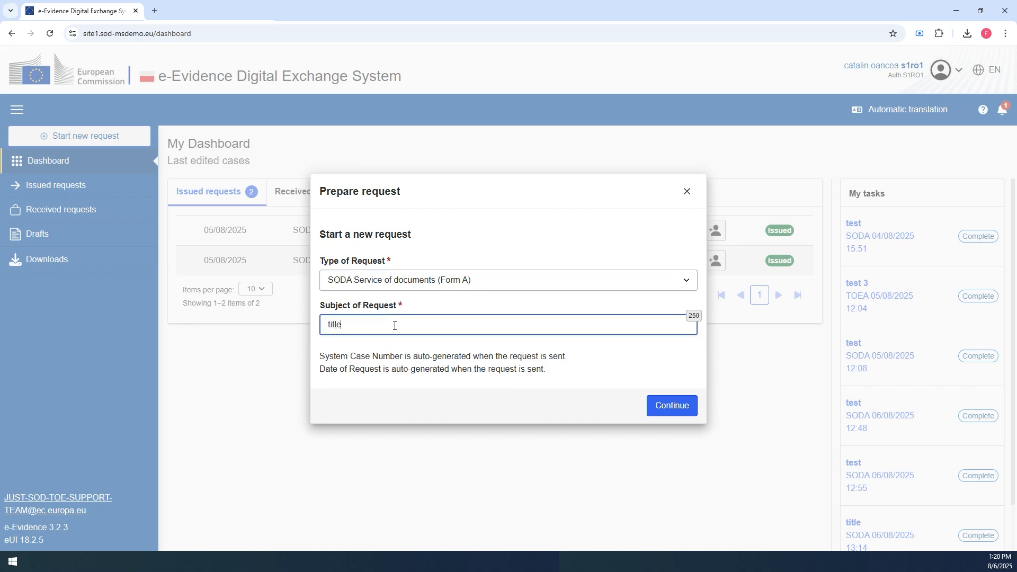
left_click(672, 405)
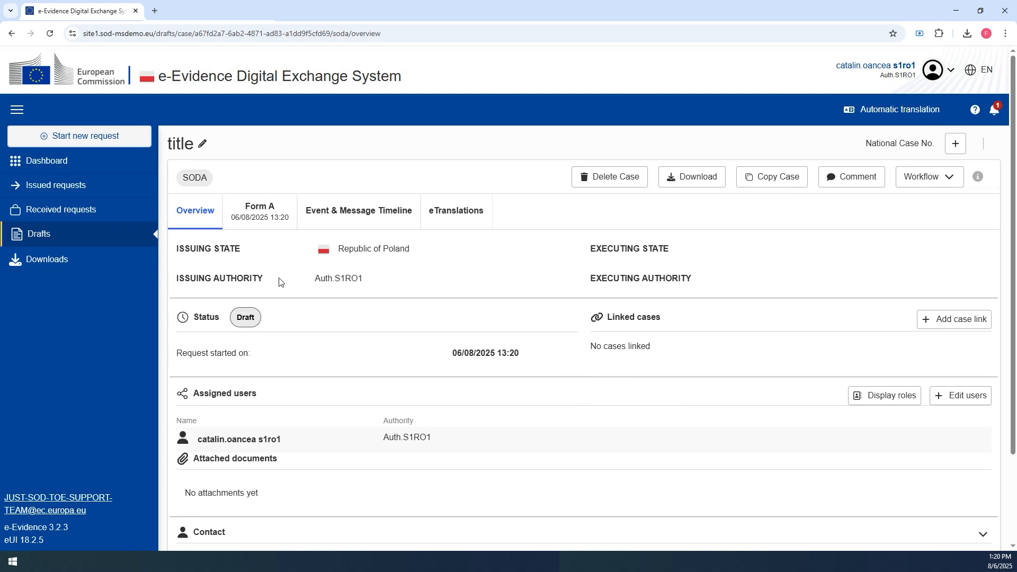
- Open the Form A of the draft and view the Transmitting Agency section
left_click(247, 220)
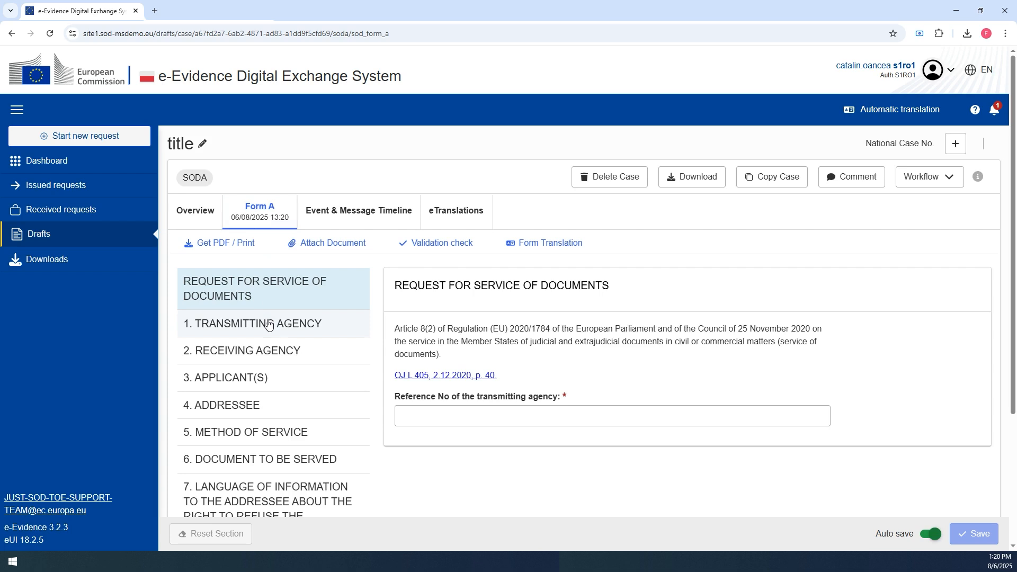
left_click(268, 325)
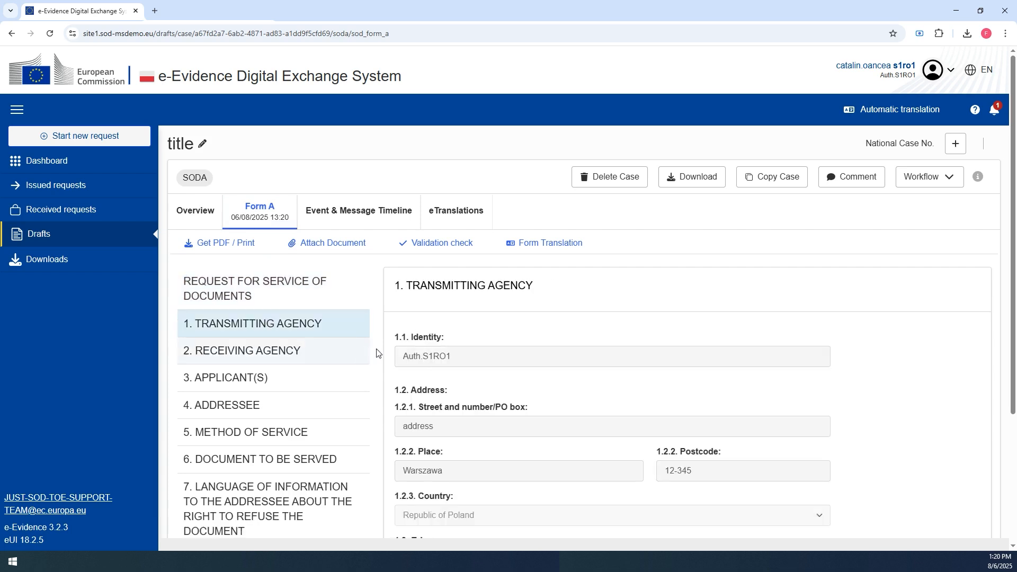
scroll(445, 362, "down", 3)
scroll(444, 362, "up", 3)
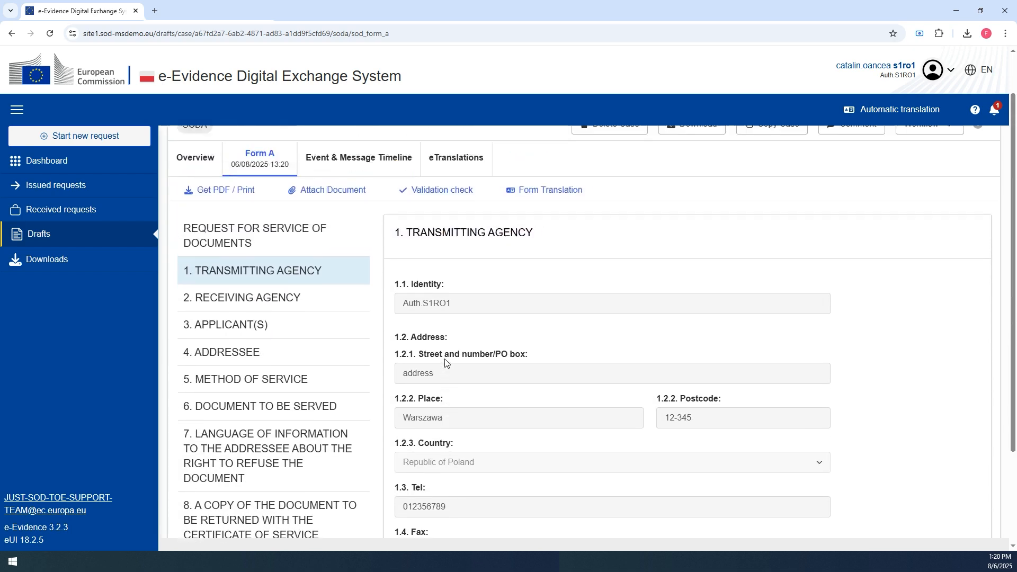
- Set the Receiving Agency country to Czech Republic
left_click(297, 352)
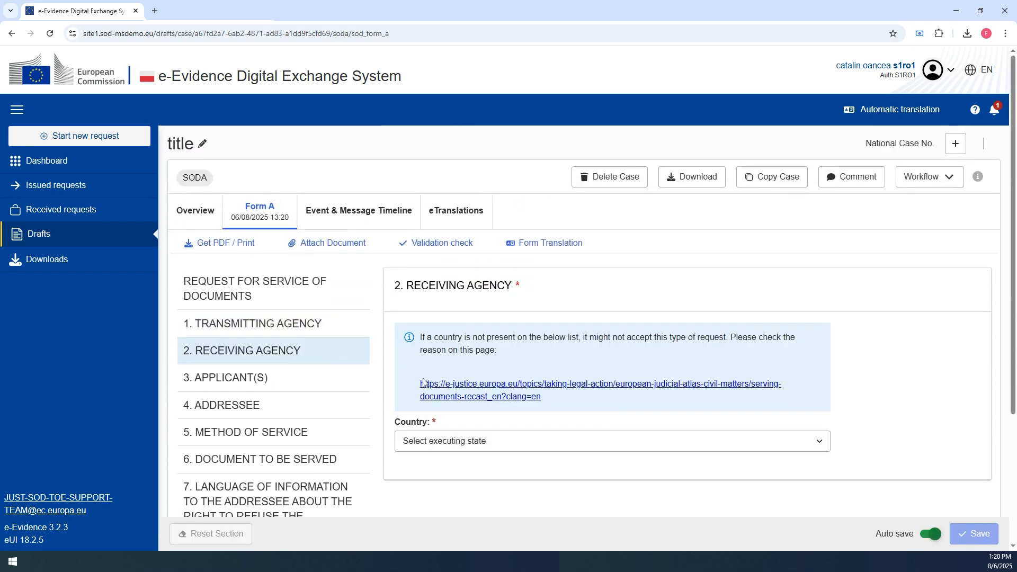
left_click(459, 444)
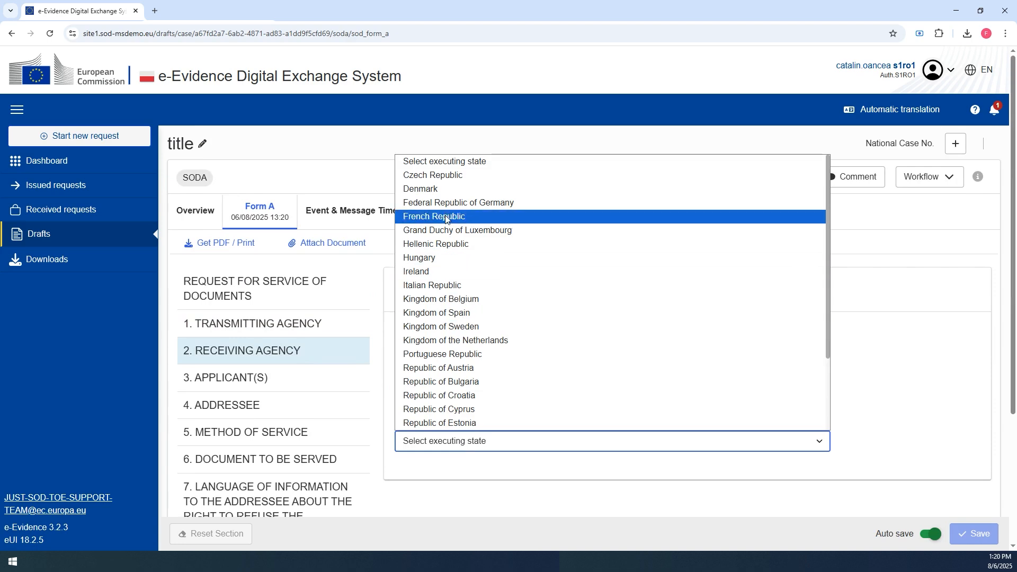
left_click(443, 175)
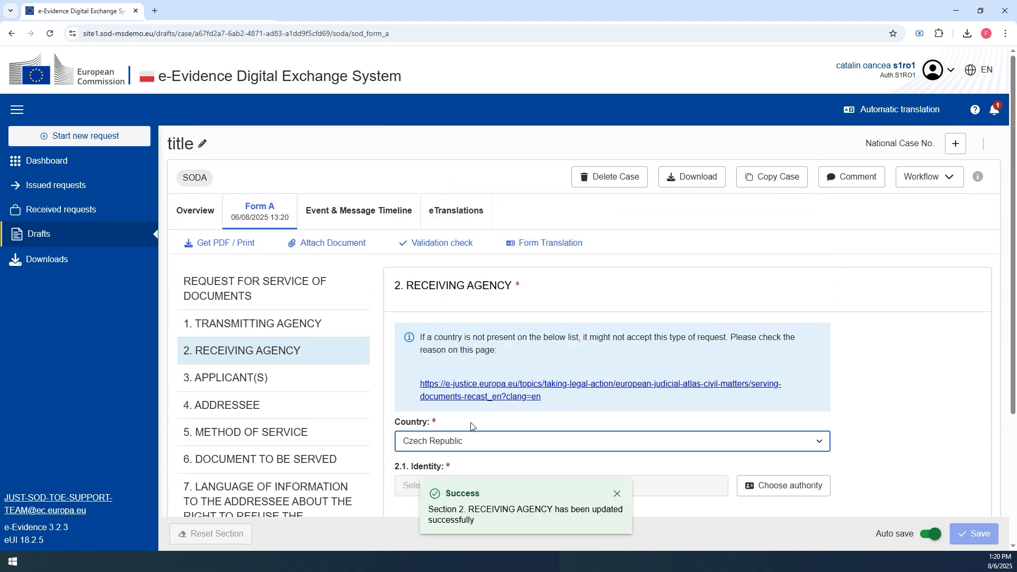
scroll(476, 437, "down", 1)
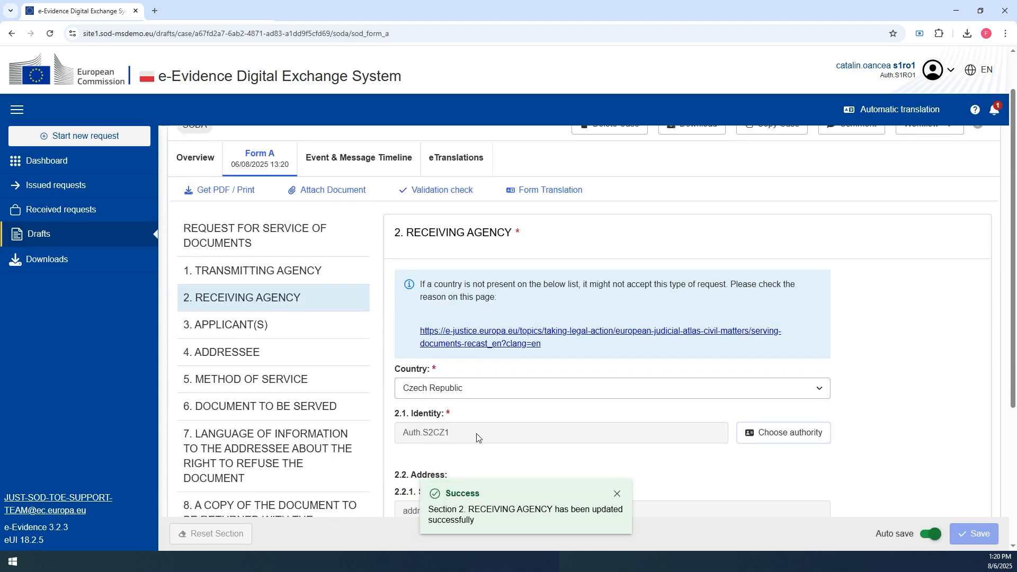
- Add an applicant with identity name, address, place, postcode, Czech Republic and optional tel, fax and email
left_click(260, 325)
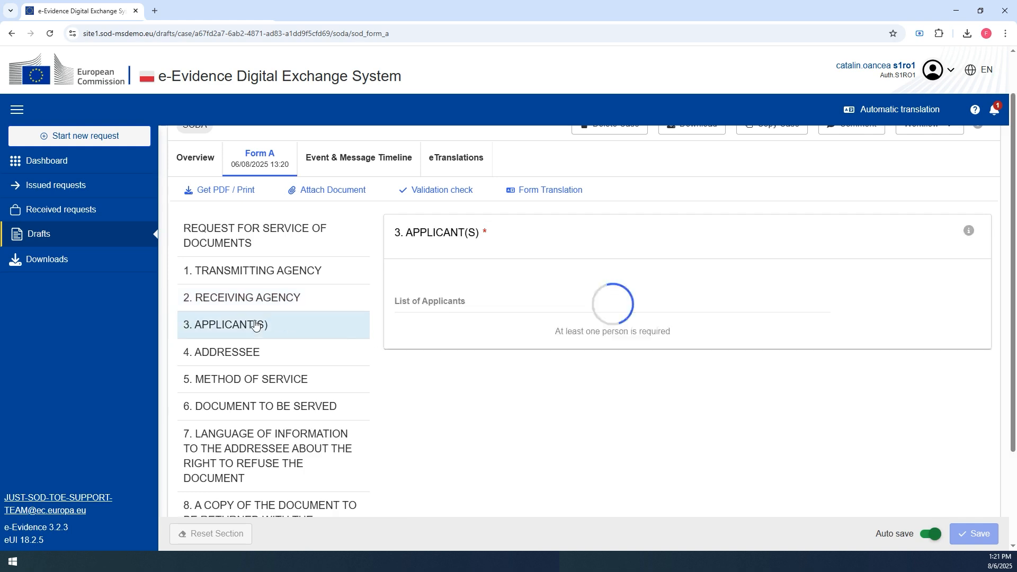
left_click(751, 339)
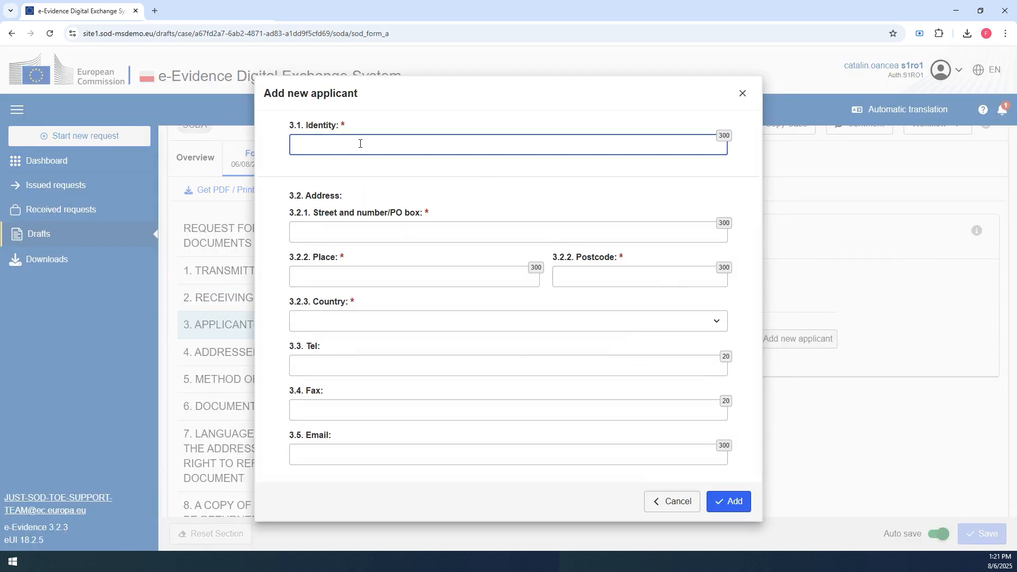
type("name")
key("Tab")
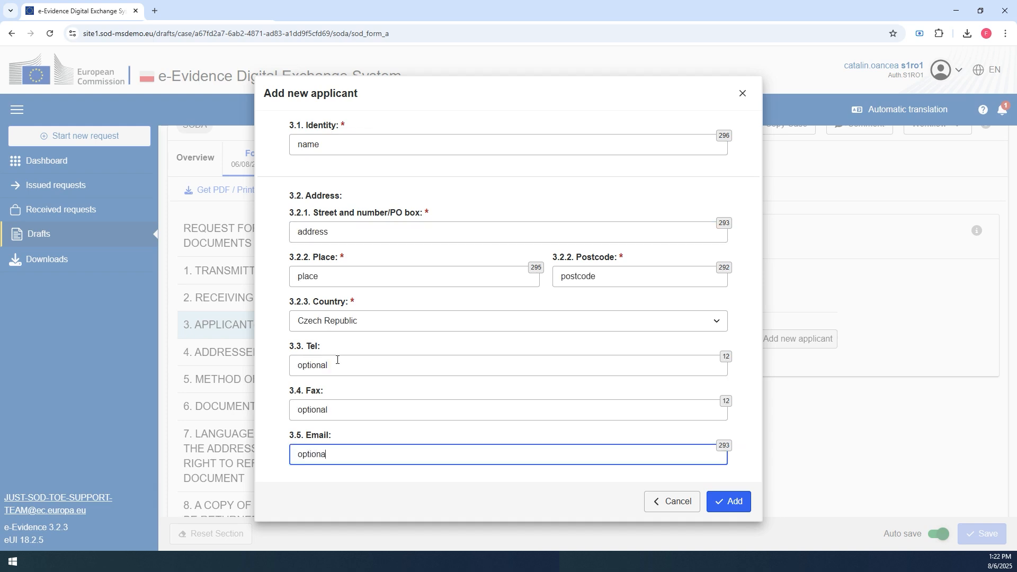
key("Return")
- Fill in the Addressee section with identity name, a date of birth, street str, place, postcode and country, then save
left_click(249, 350)
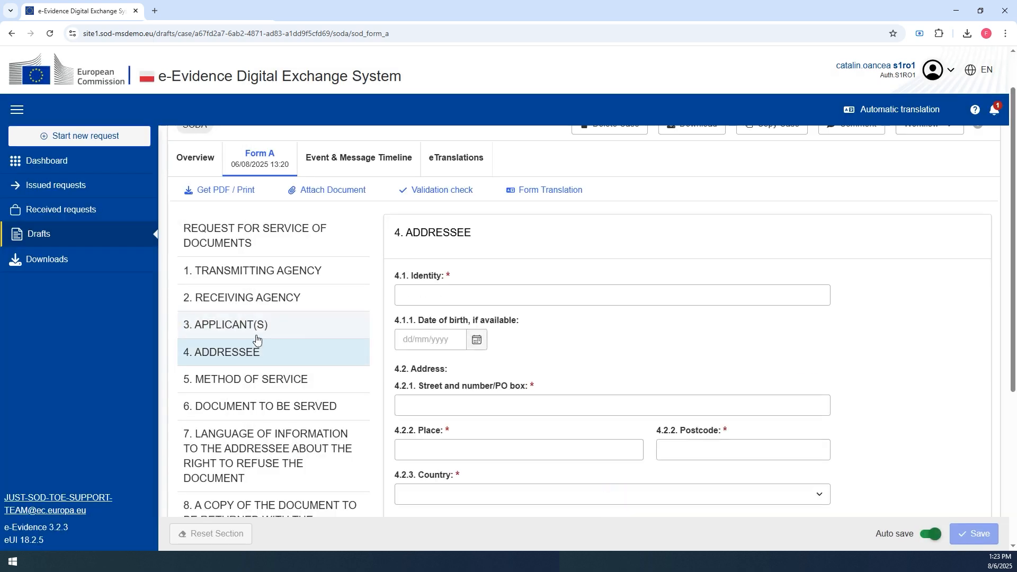
left_click(423, 291)
type("name")
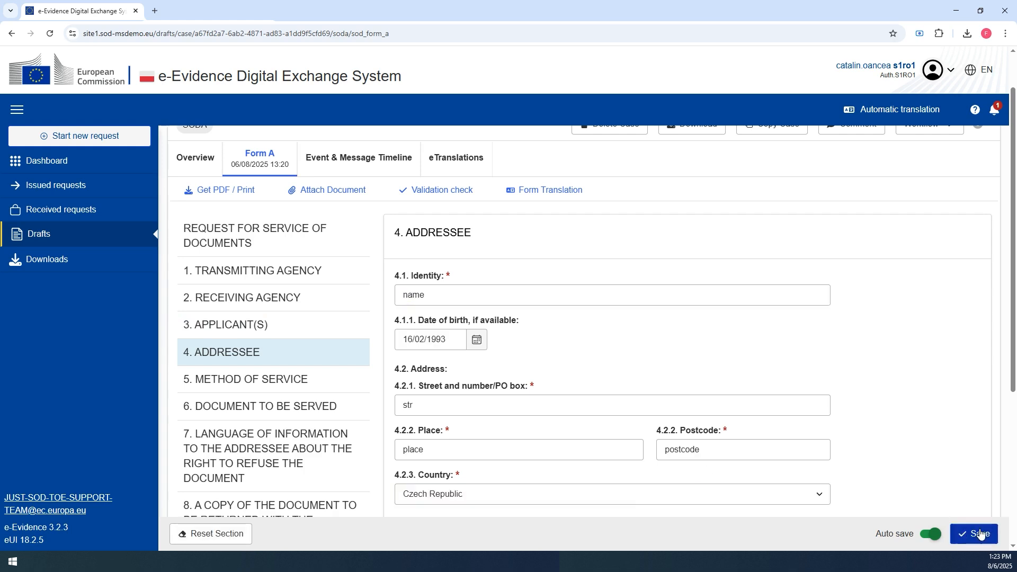
left_click(980, 535)
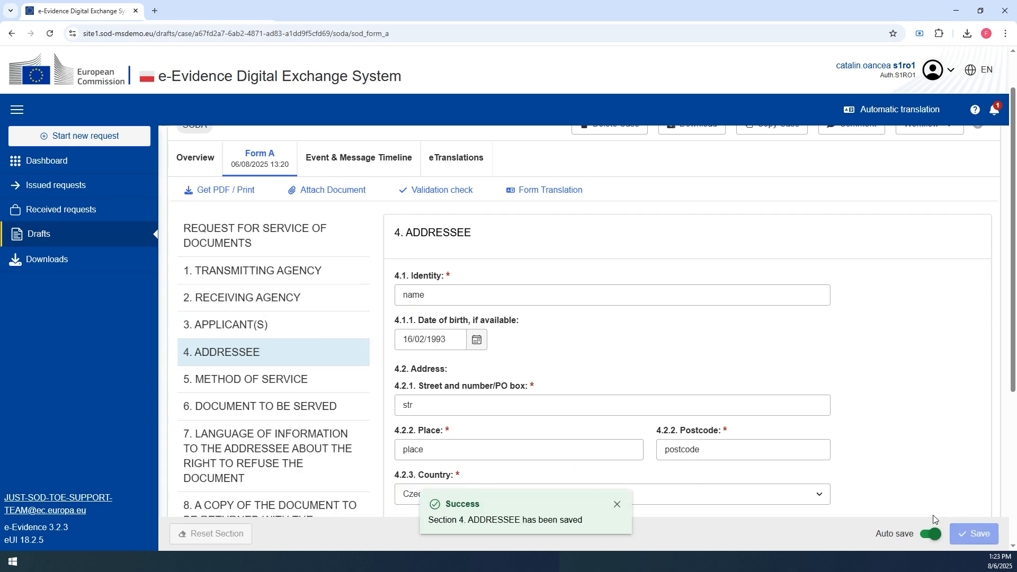
- Choose service in accordance with the law of the Member State addressed as the method of service
left_click(245, 392)
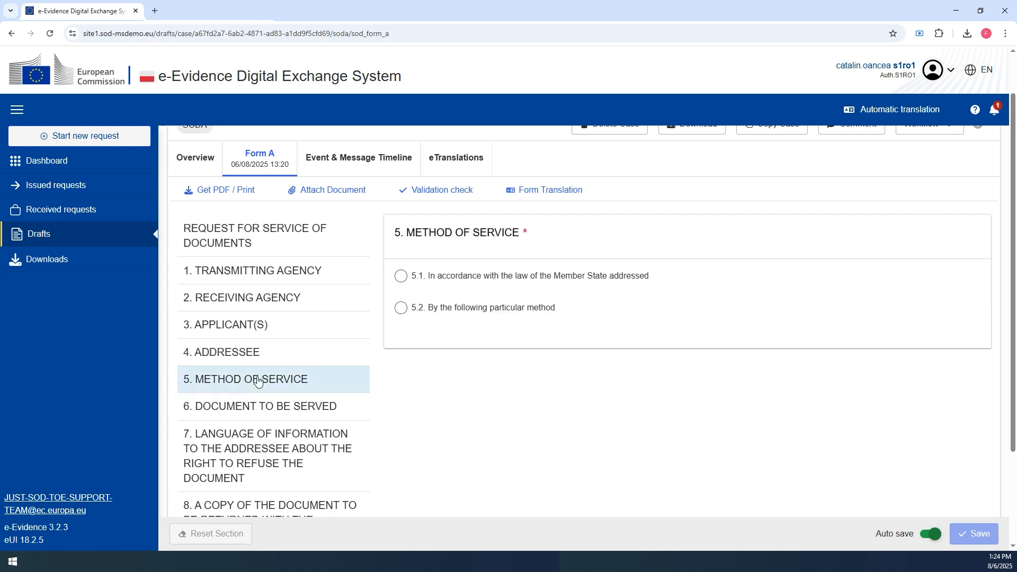
left_click(402, 277)
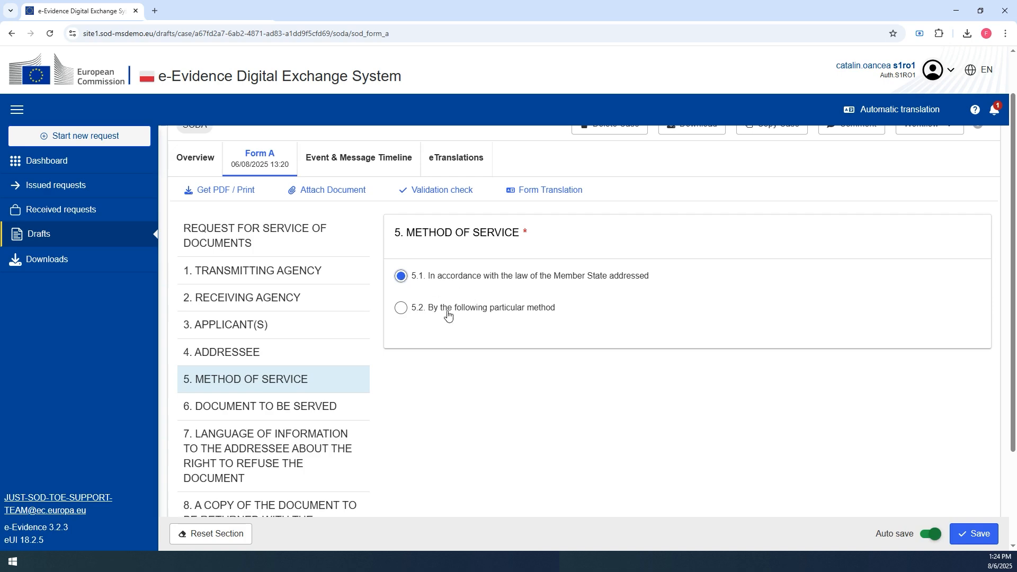
- Mark the document to be served as judicial and set the service time limit to 31/08/2025
left_click(279, 407)
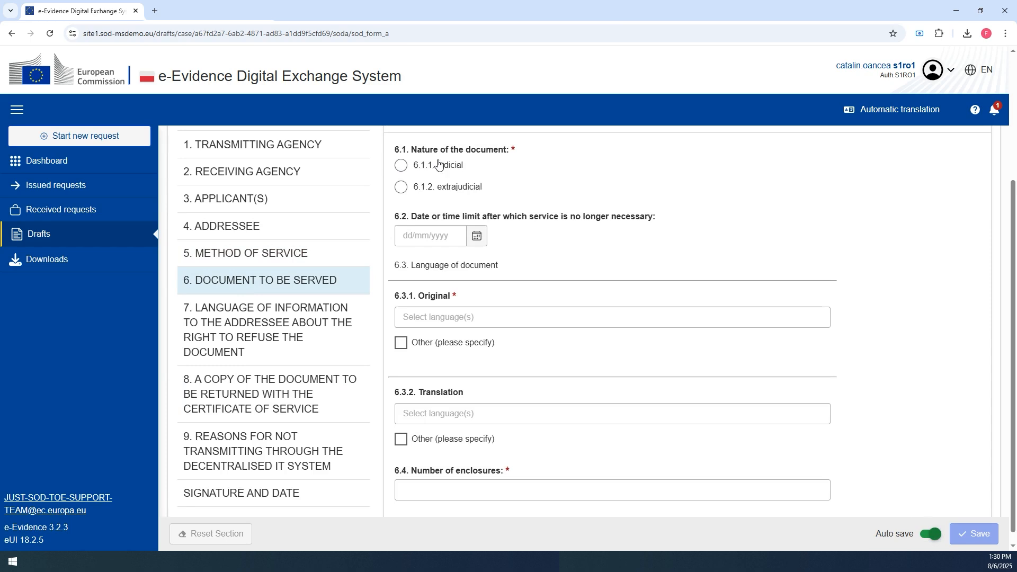
left_click(437, 166)
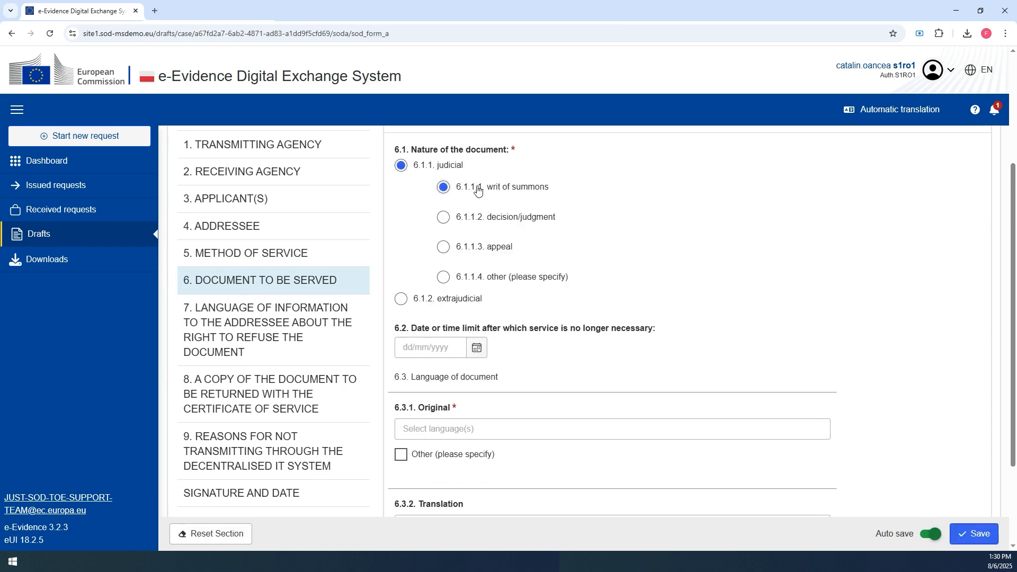
left_click(477, 350)
left_click(411, 323)
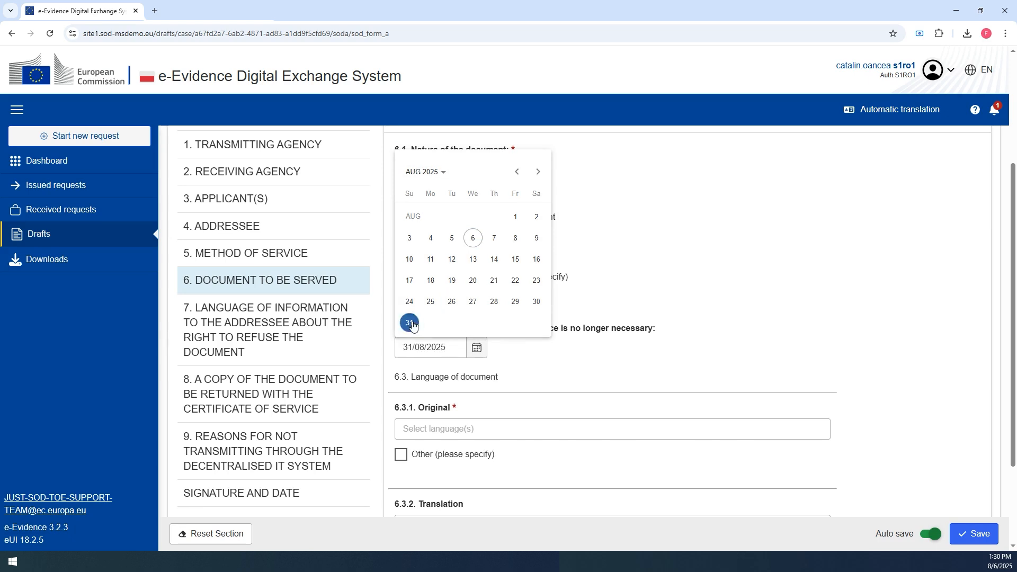
- Set the document's original language to Polish (PL)
scroll(453, 358, "down", 1)
left_click(447, 375)
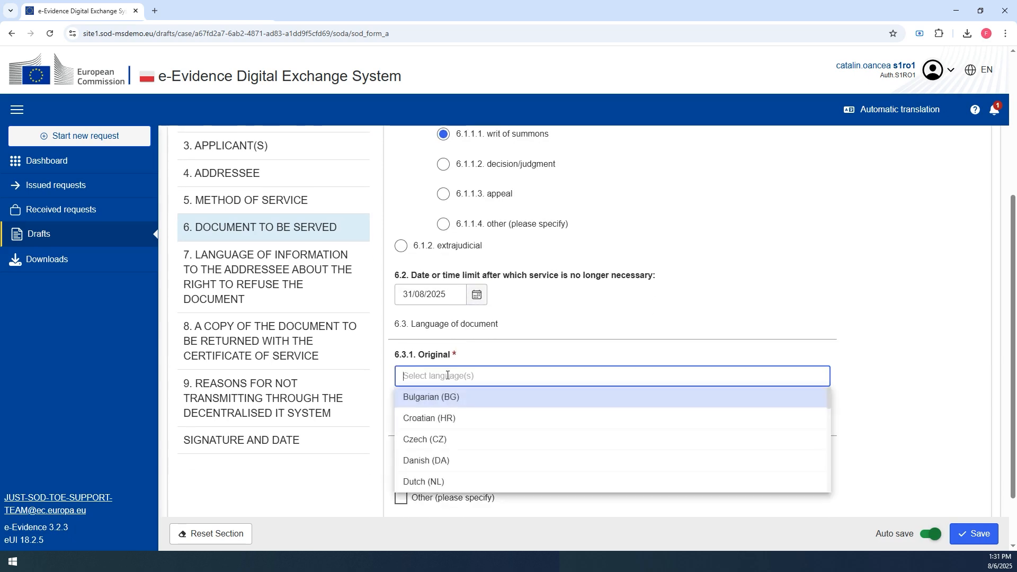
type("p")
left_click(436, 396)
- Set the translation language to Czech (CZ), enter 2 enclosures and save the section
left_click(436, 488)
type("c")
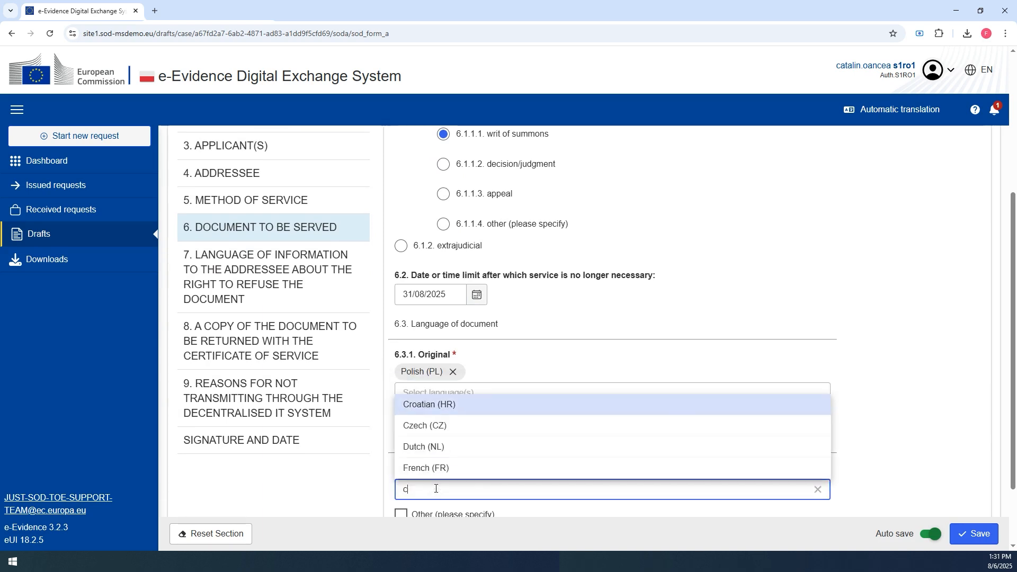
left_click(424, 434)
scroll(424, 434, "down", 2)
left_click(436, 478)
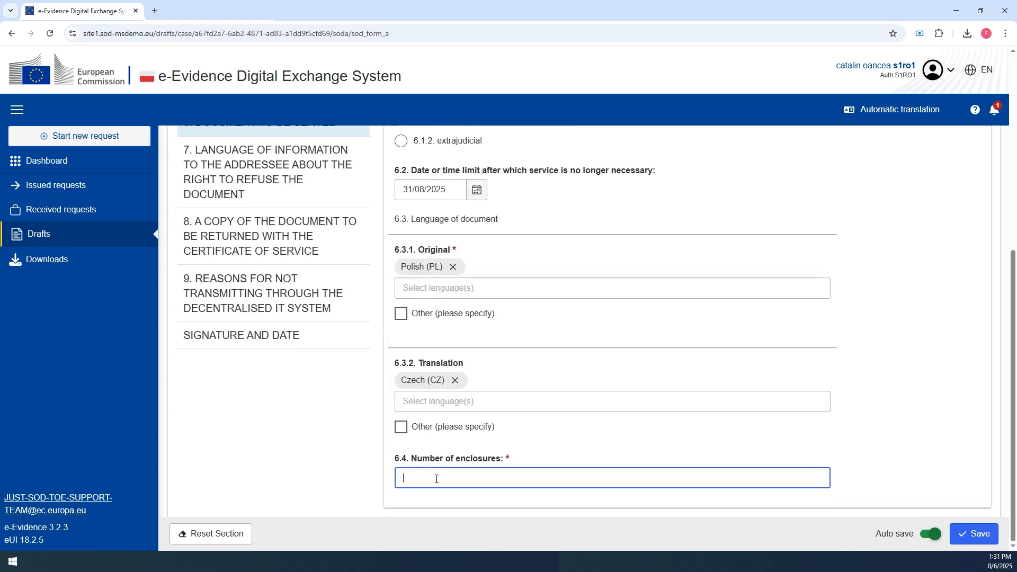
type("2")
left_click(974, 533)
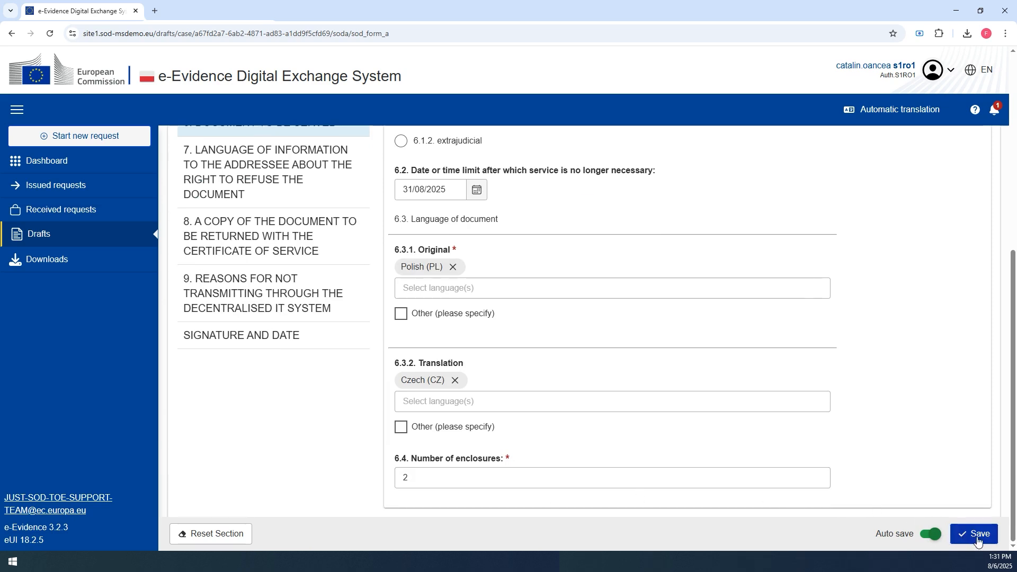
- In section 7, choose Polish (PL) as the origin language and Czech (CZ) as the addressee's understood language
left_click(251, 314)
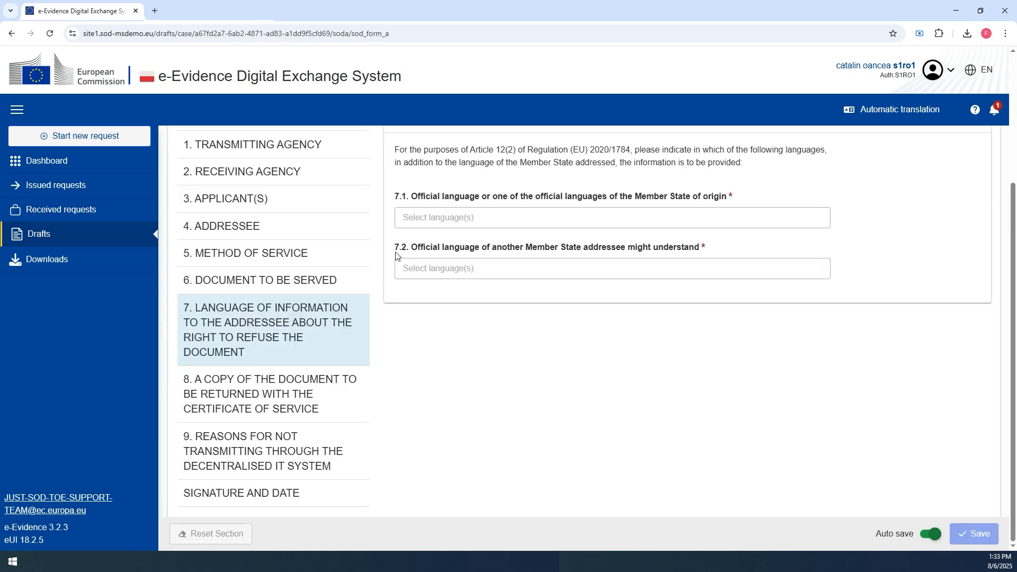
left_click(434, 222)
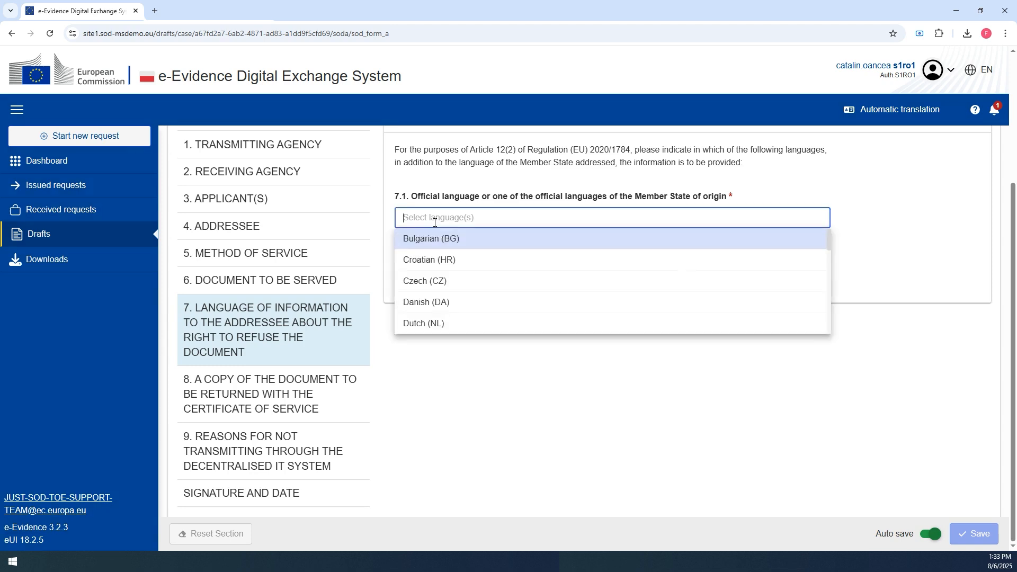
type("p")
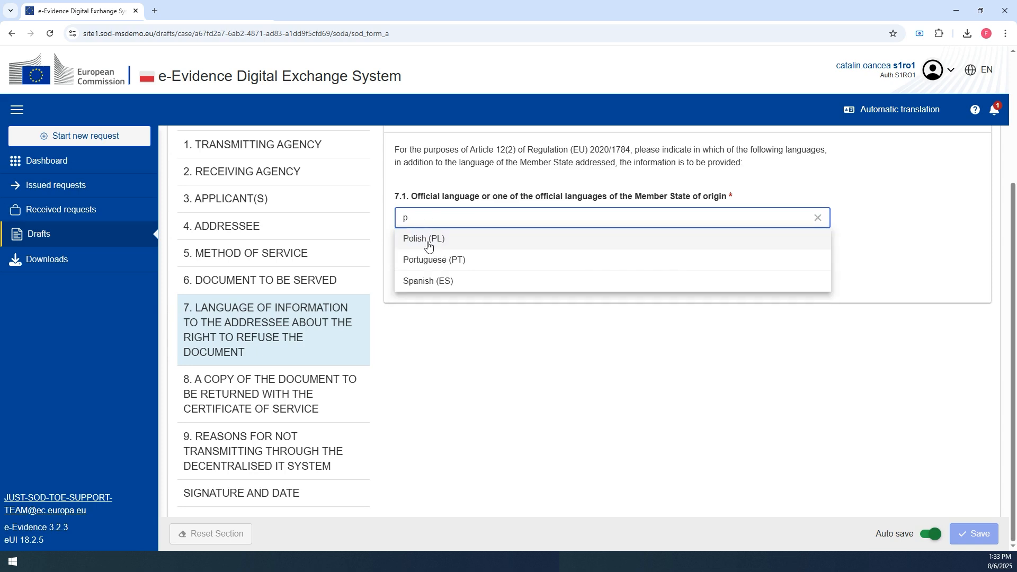
left_click(427, 236)
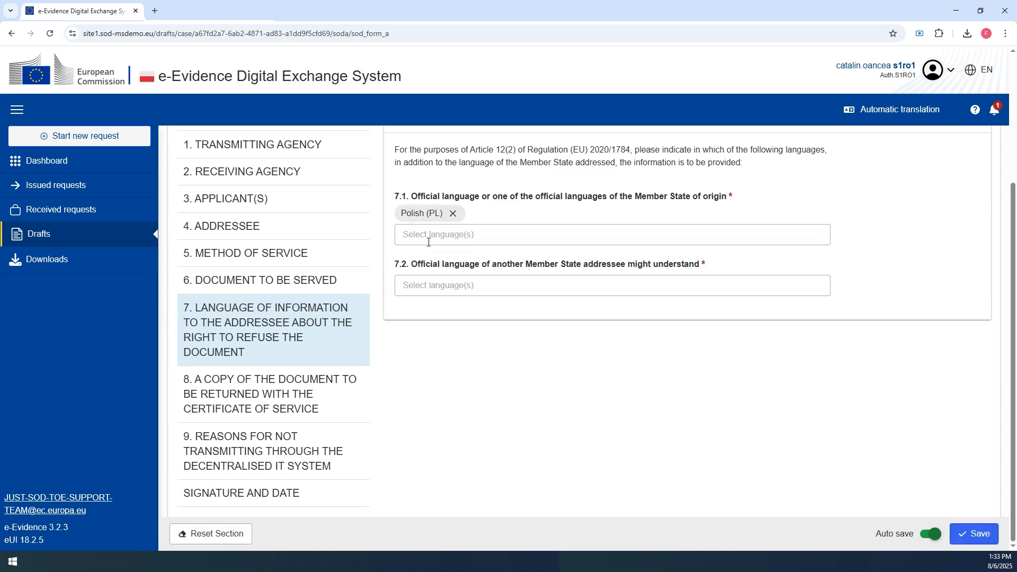
left_click(435, 285)
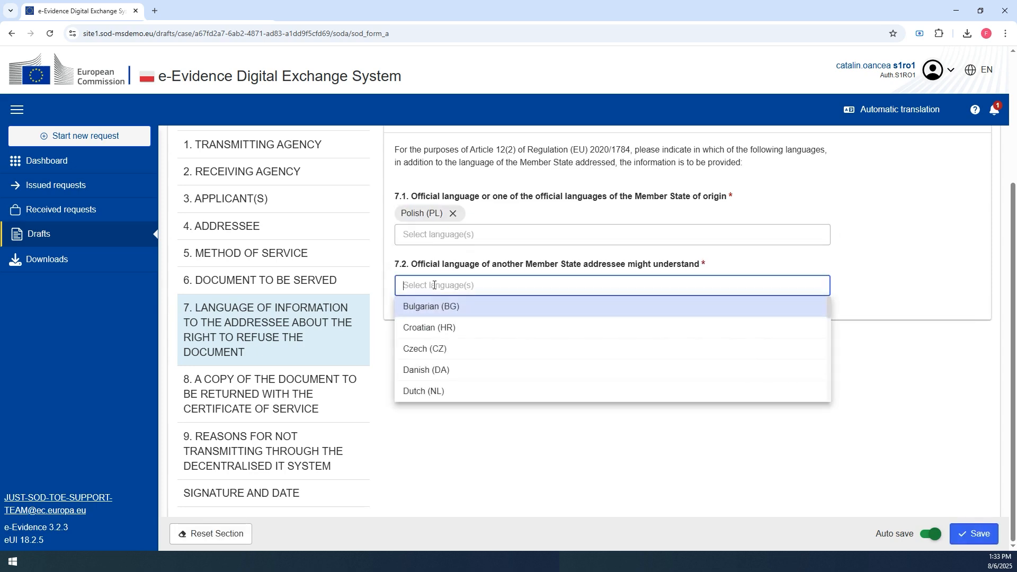
left_click(430, 350)
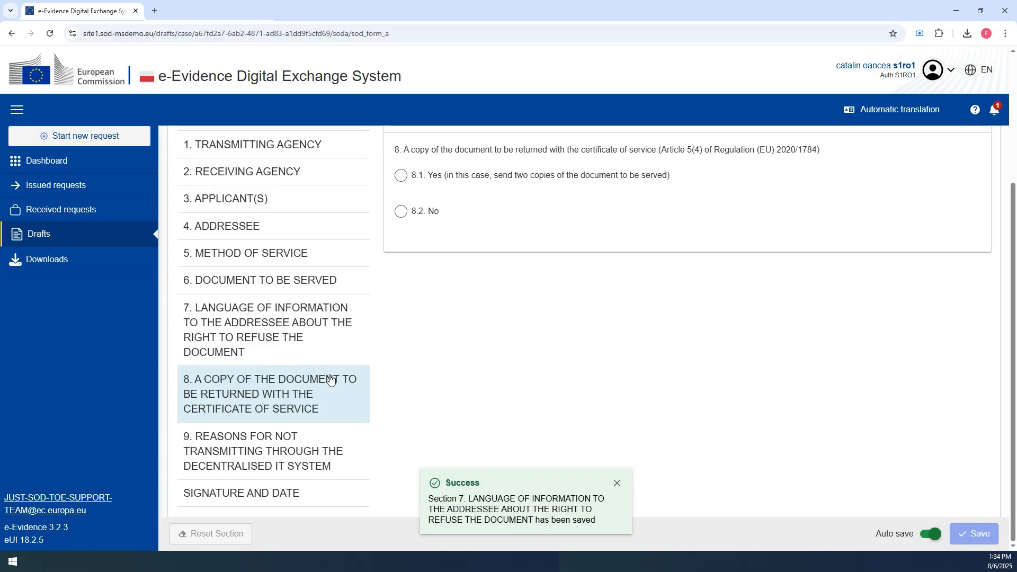
- Open section 8 and choose Yes so a copy of the document is returned with the certificate of service
left_click(293, 338)
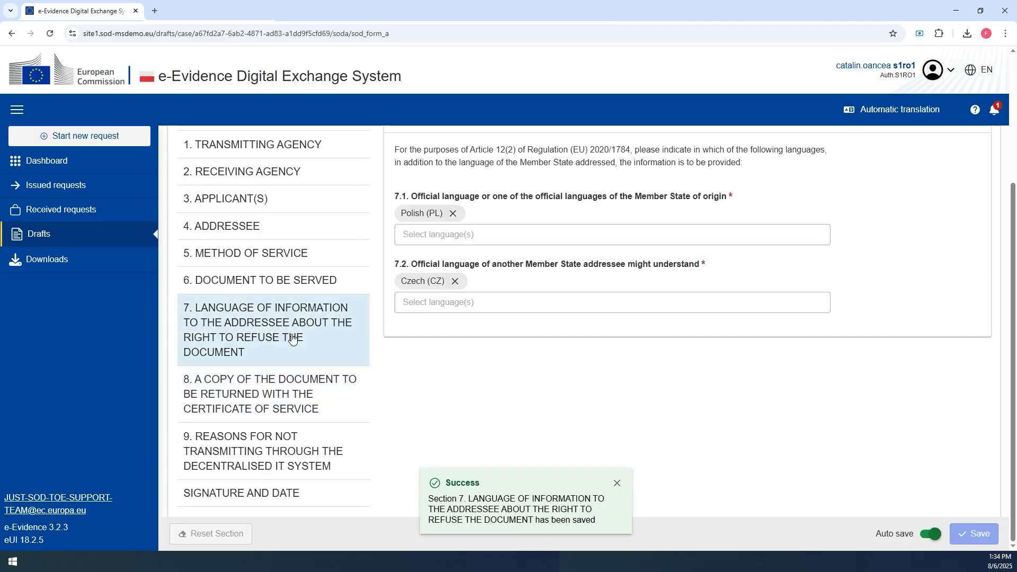
left_click(301, 390)
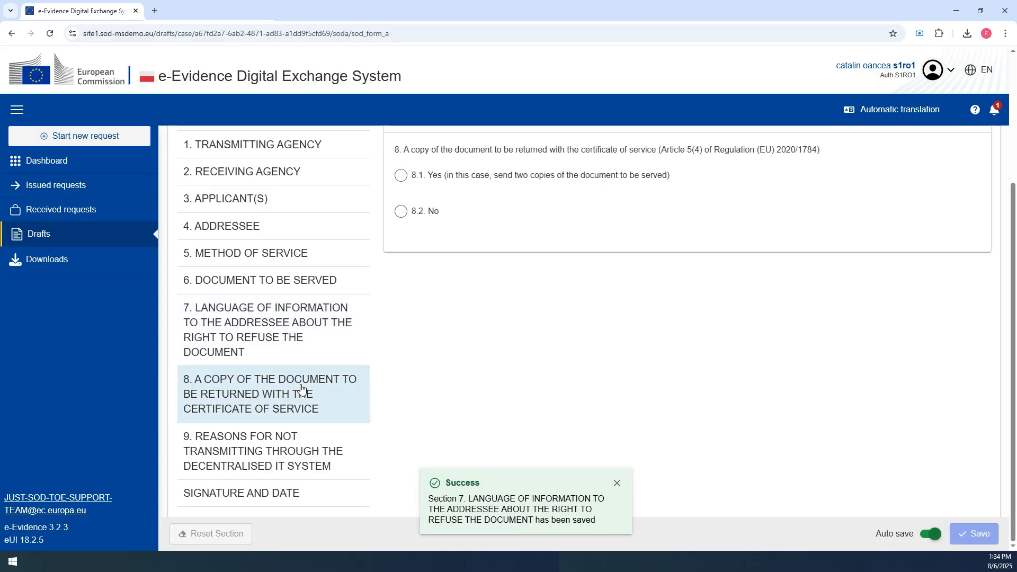
left_click(402, 182)
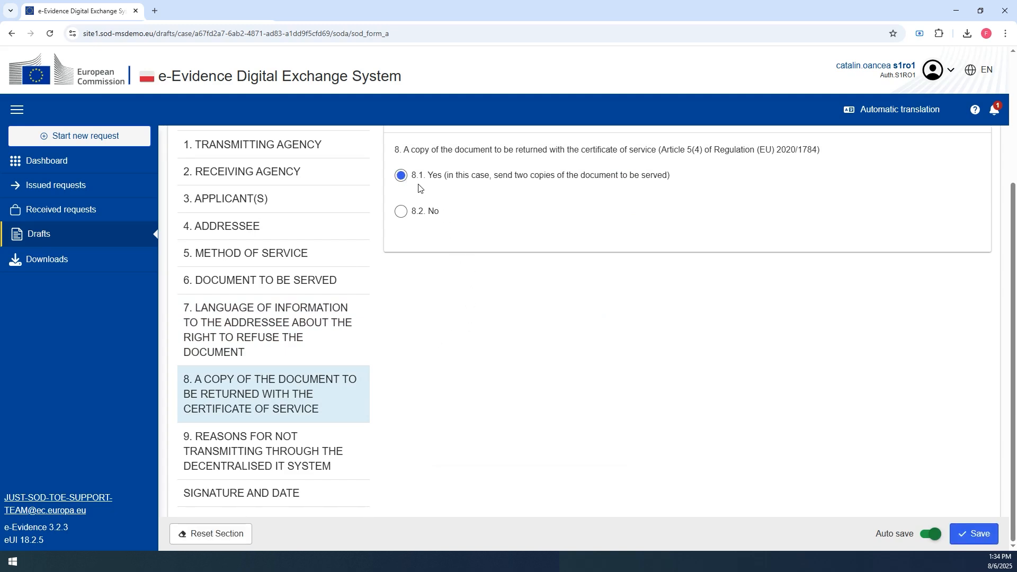
- In section 9, tick disruption of the decentralized IT system as the reason for not transmitting electronically
left_click(236, 441)
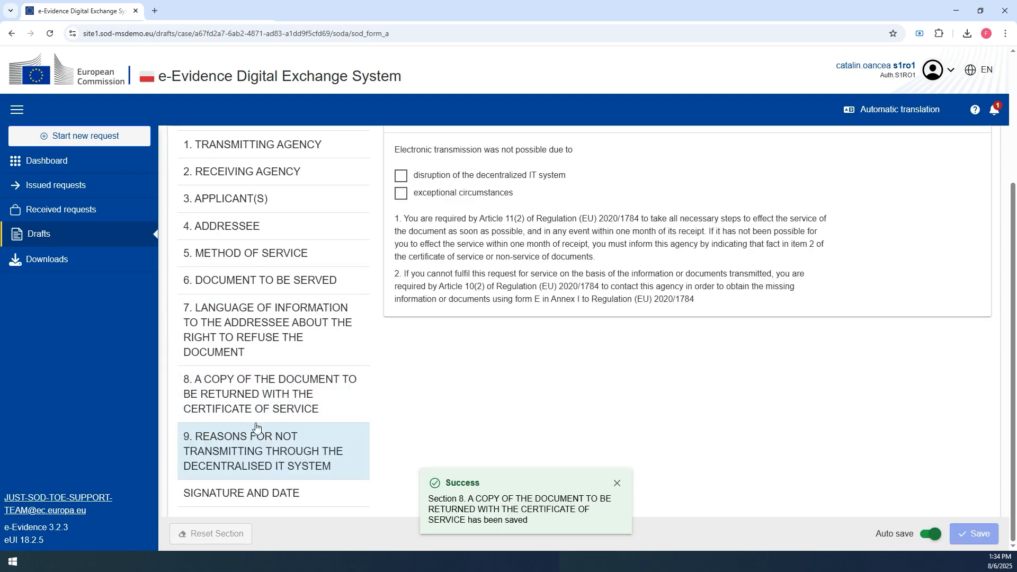
left_click(406, 180)
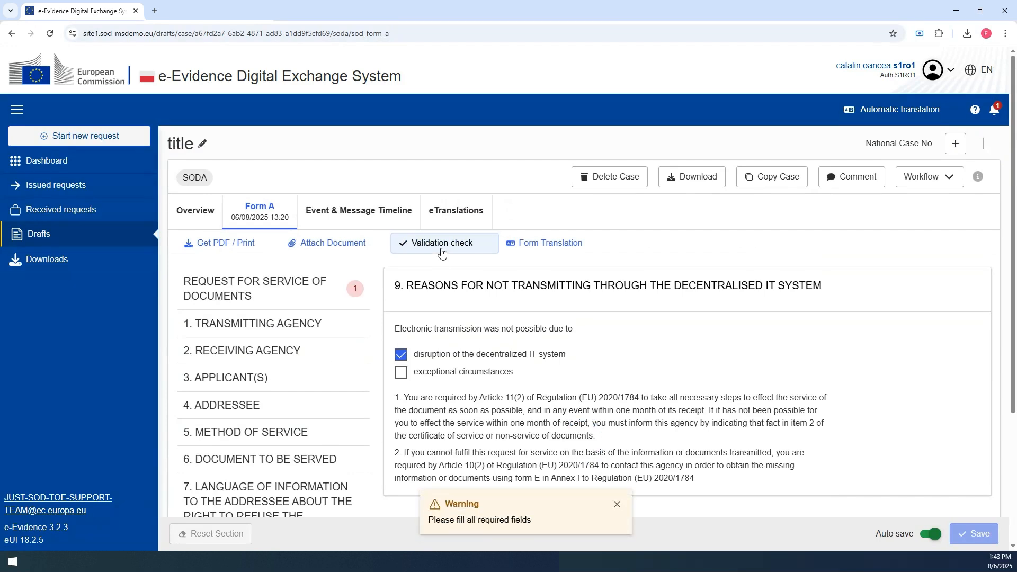
- In the request for service section, enter 1234 as the transmitting agency's reference number and save it
left_click(272, 296)
left_click(410, 417)
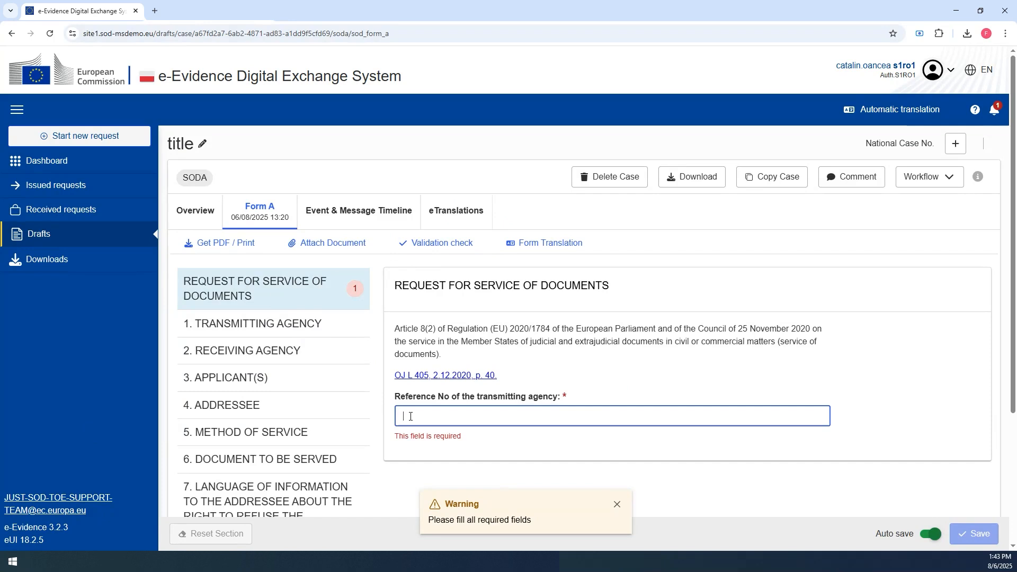
type("1234")
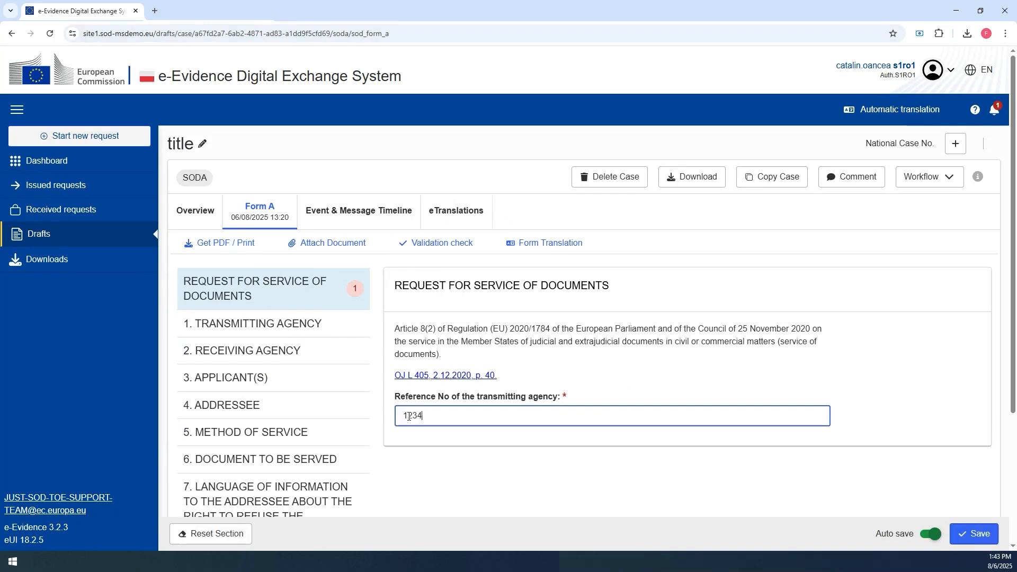
left_click(975, 534)
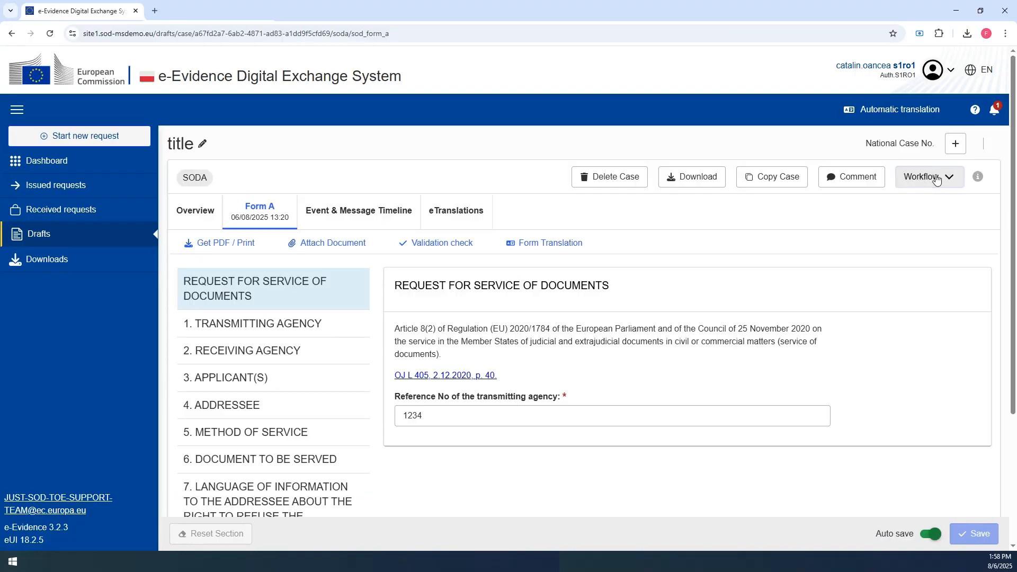
- Send the completed request to review through the workflow options
left_click(926, 176)
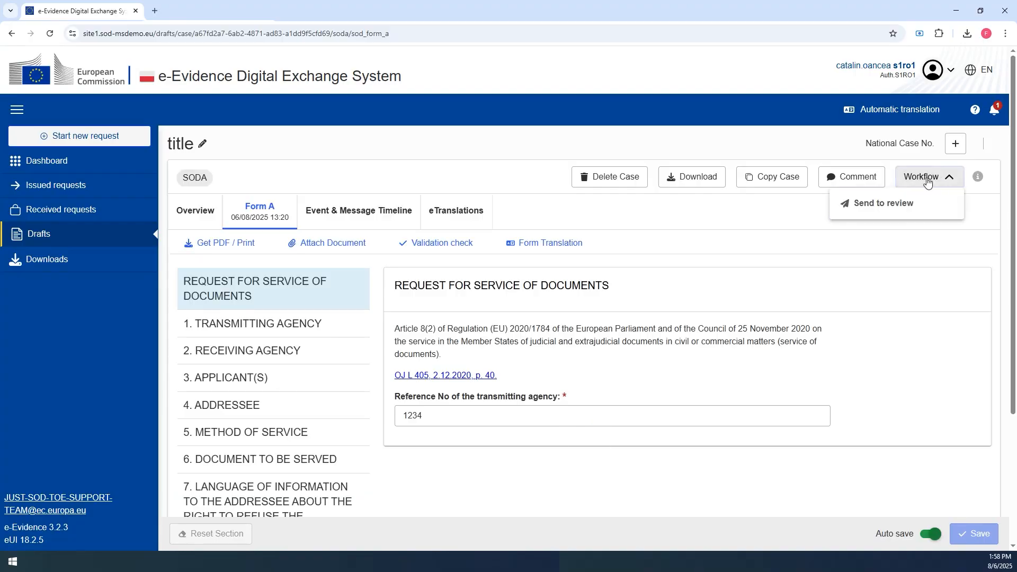
left_click(902, 208)
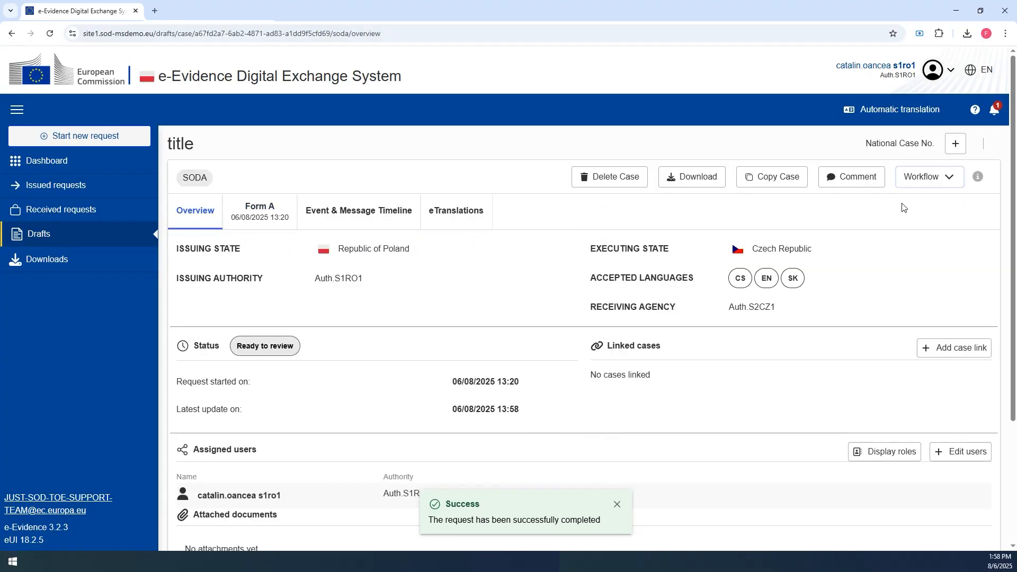
- Accept the review of the request from the workflow options
left_click(364, 216)
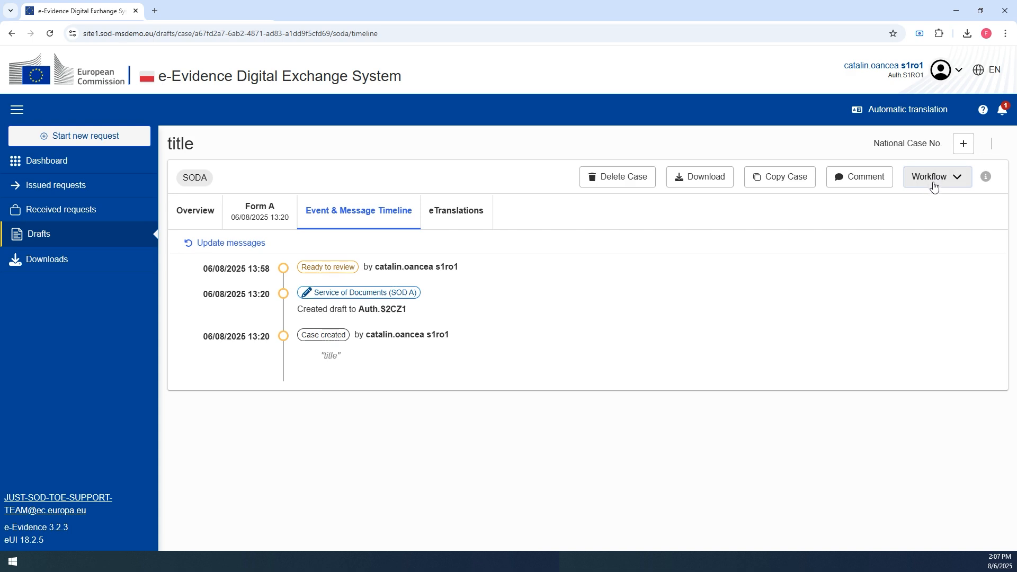
left_click(931, 182)
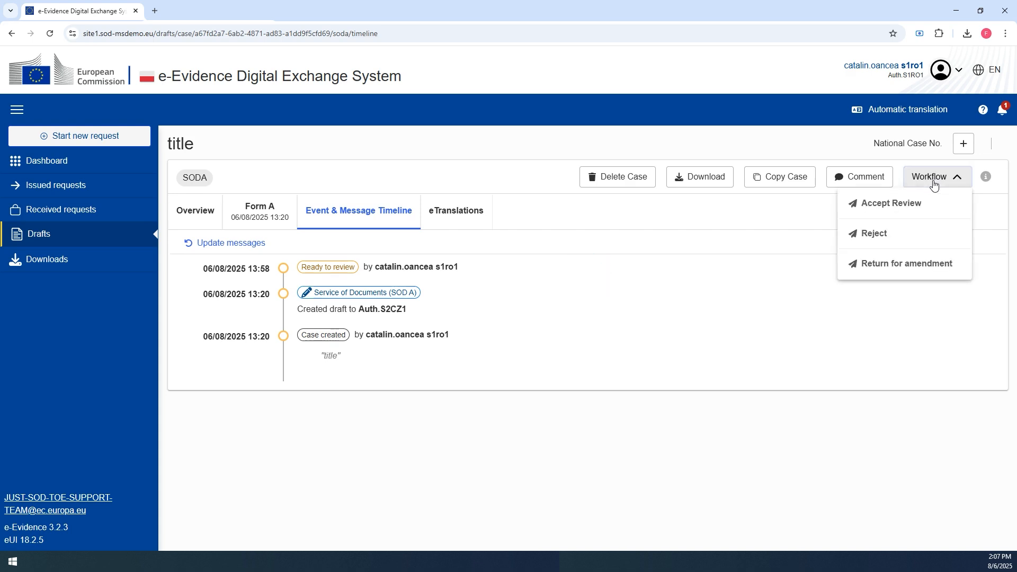
left_click(911, 205)
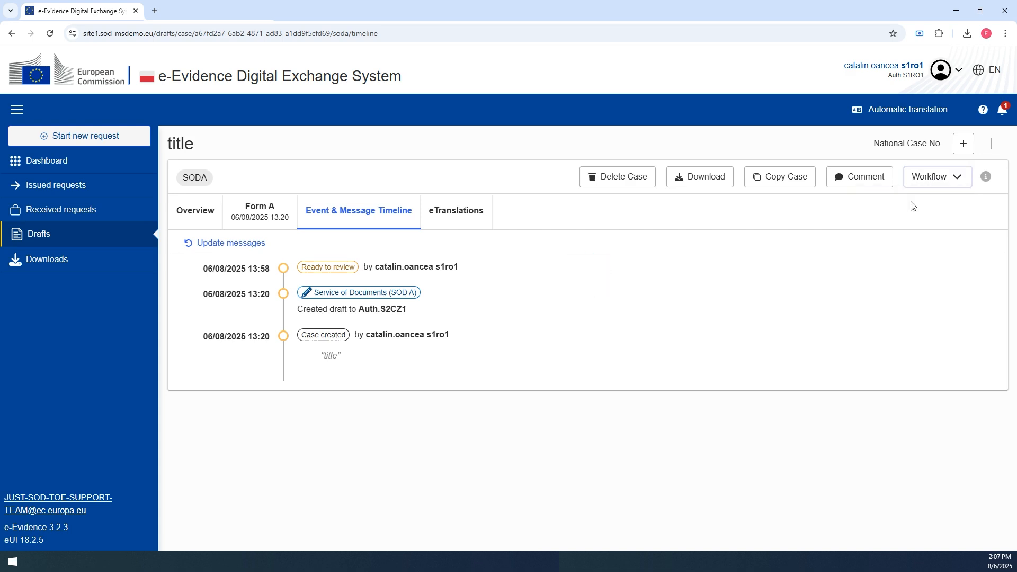
- Sign Form A by uploading the signed document and submit it for sending
left_click(344, 217)
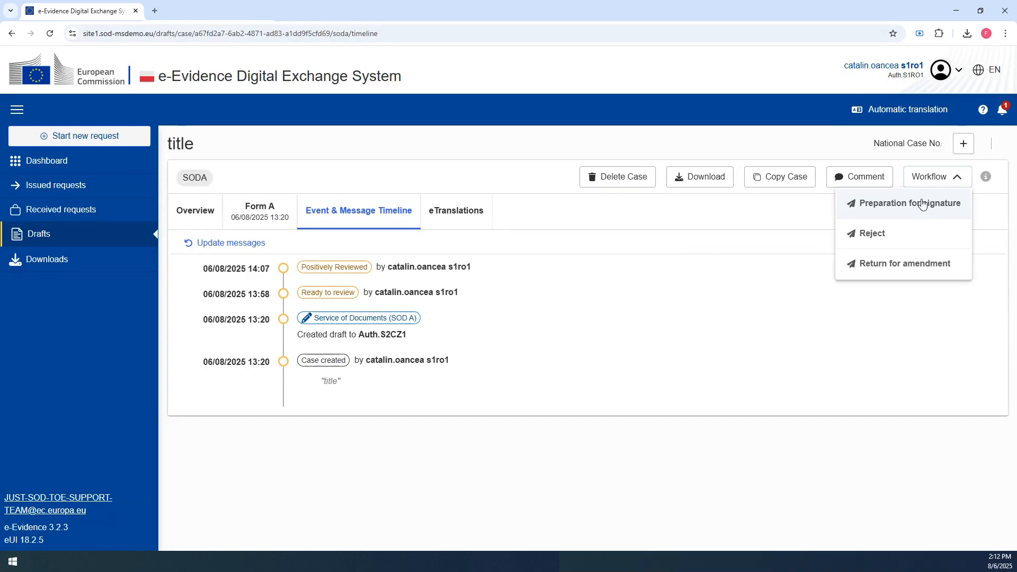
left_click(921, 204)
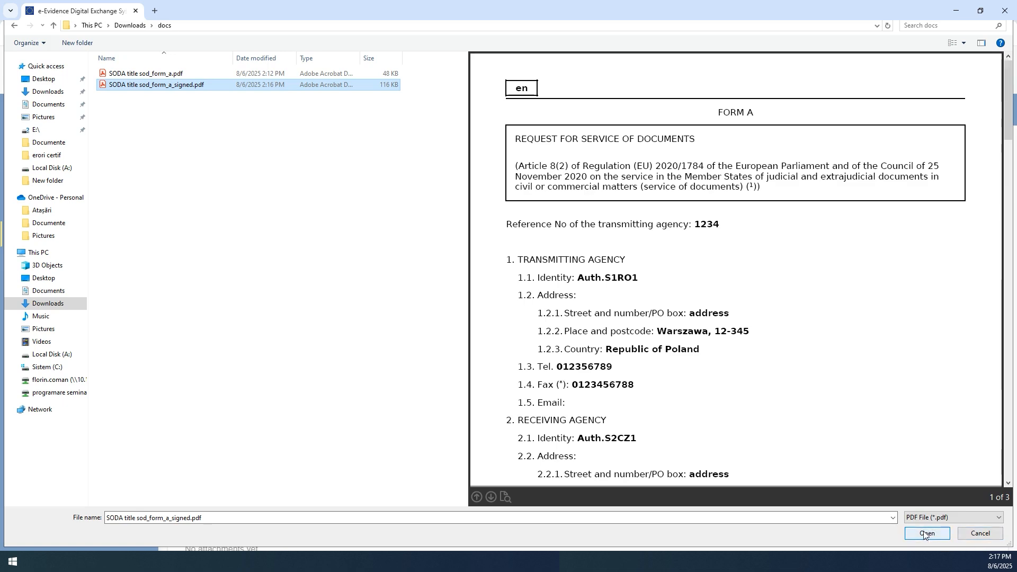
left_click(927, 533)
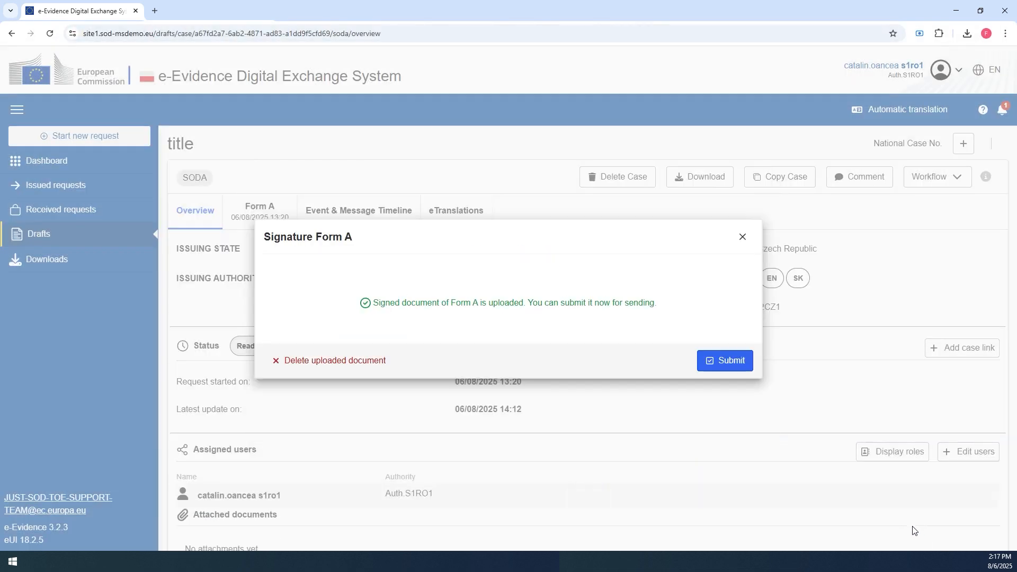
left_click(717, 361)
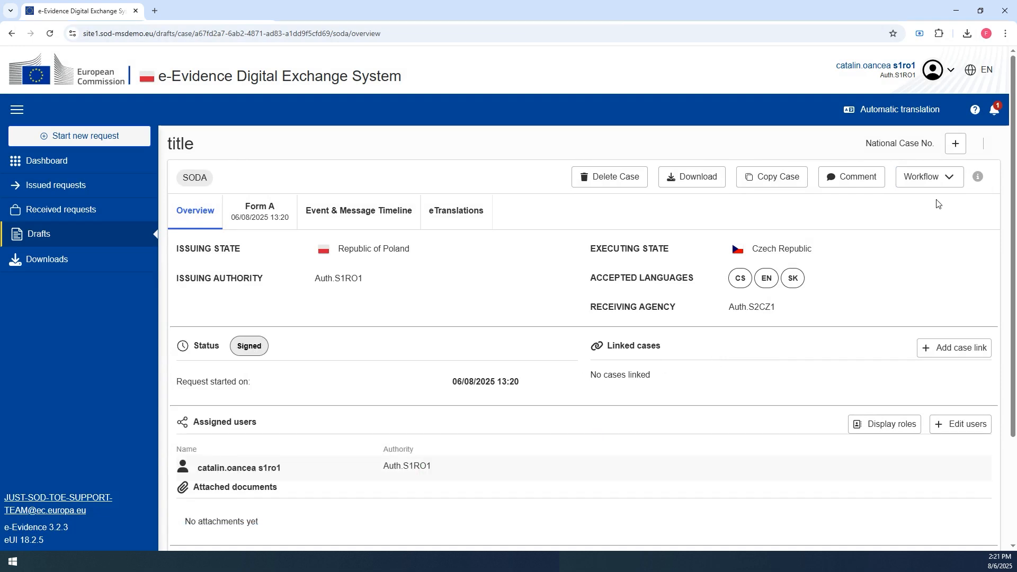
- Send the request to the executing authority, proceeding past the translation reminder
left_click(931, 178)
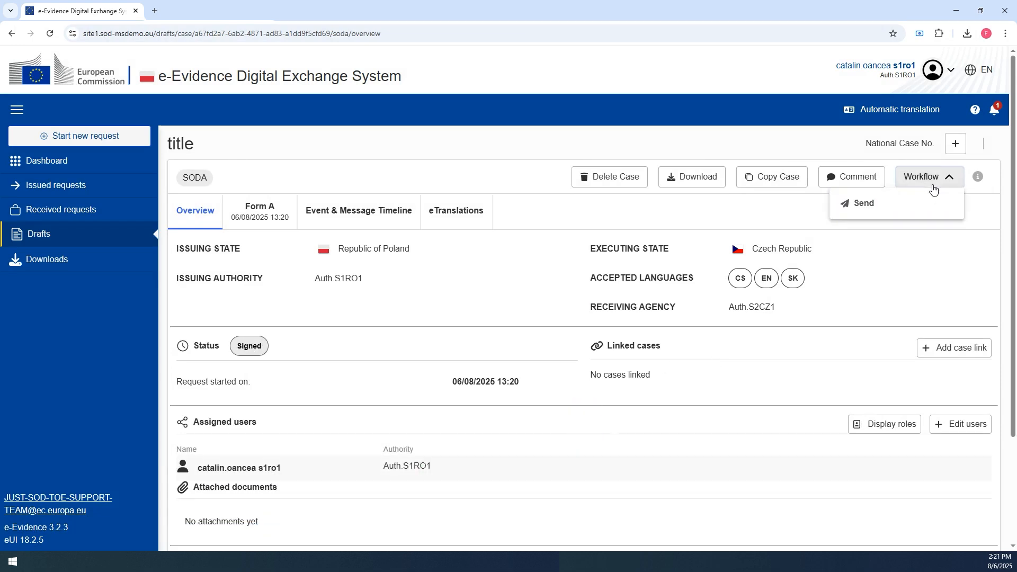
left_click(882, 206)
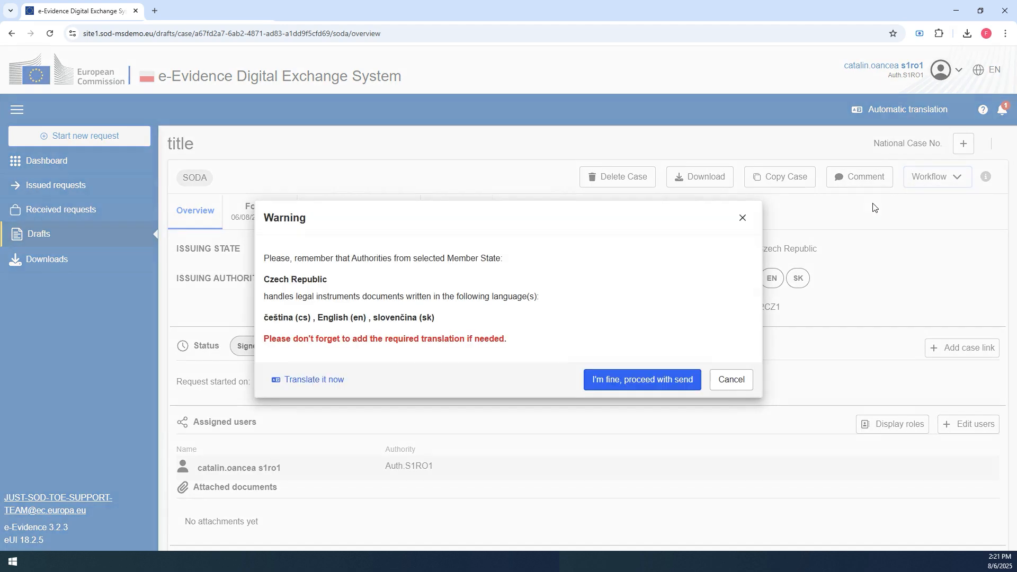
left_click(635, 381)
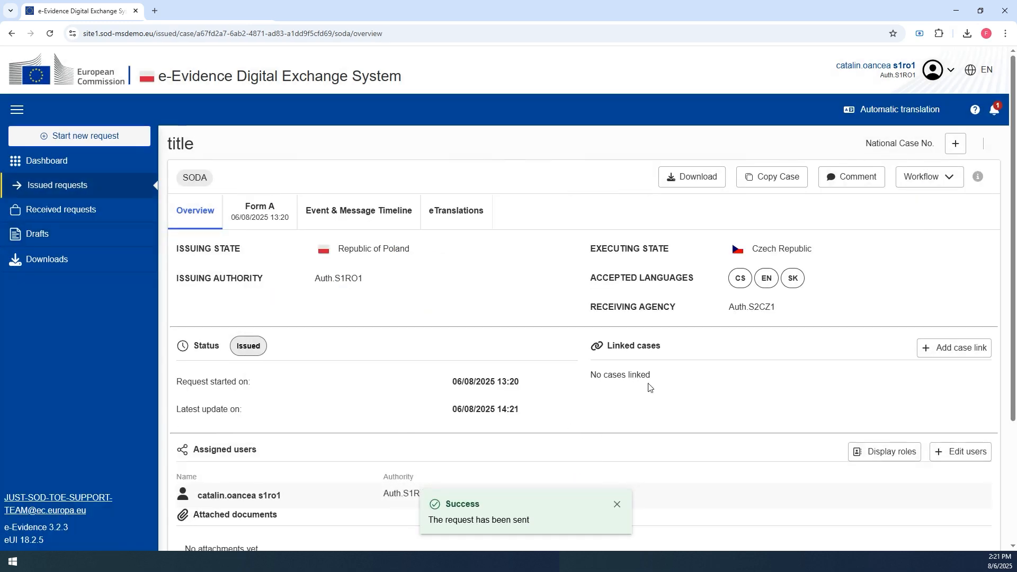
- Review the case's event and message timeline and the workflow options of the issued request
left_click(357, 214)
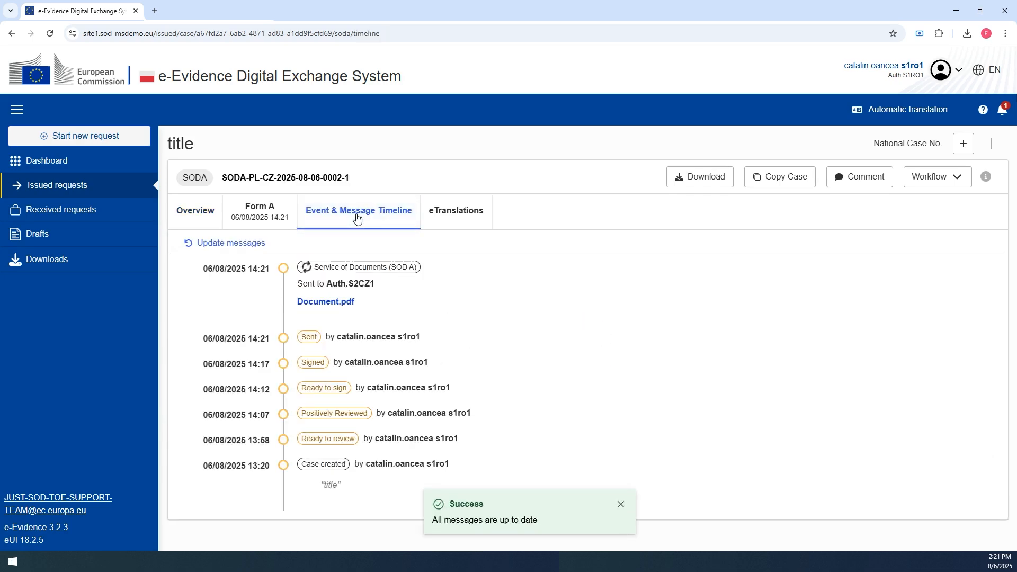
left_click(43, 188)
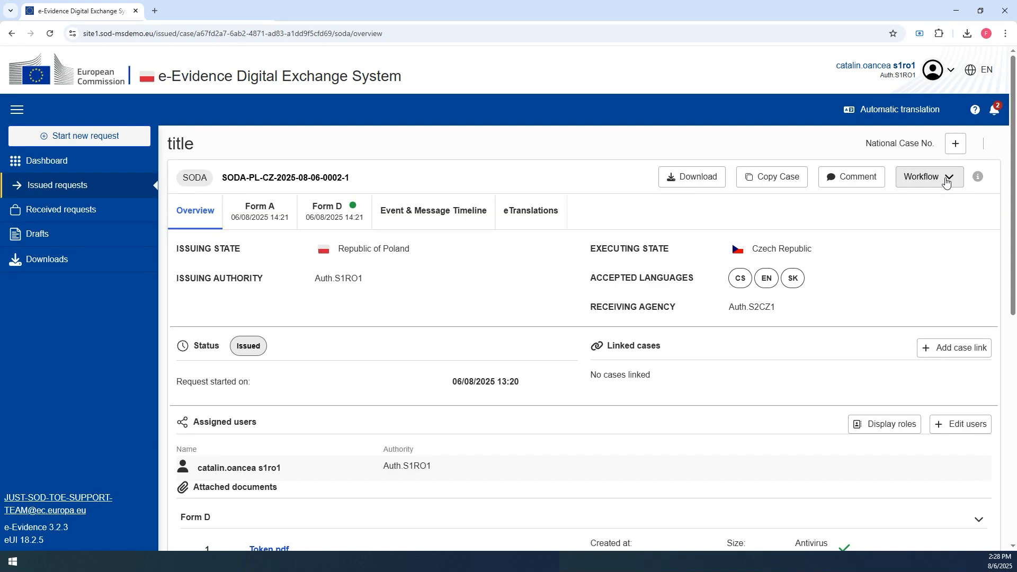
left_click(946, 181)
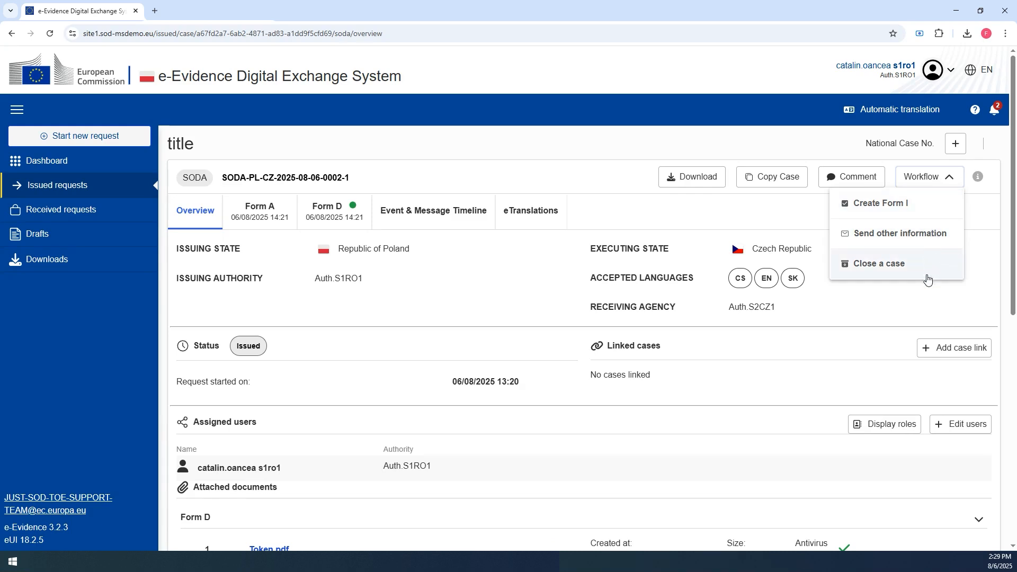
left_click(920, 297)
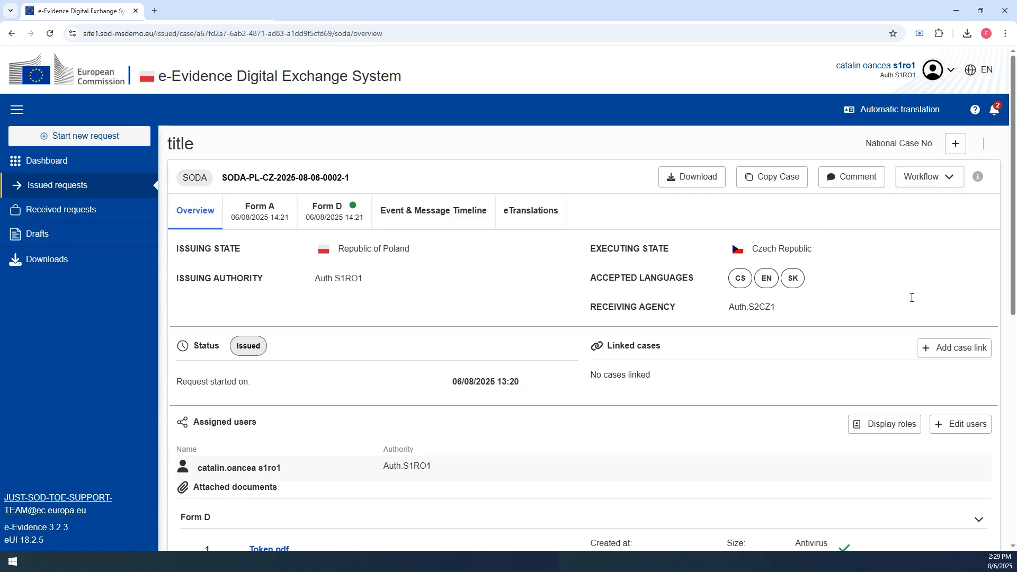